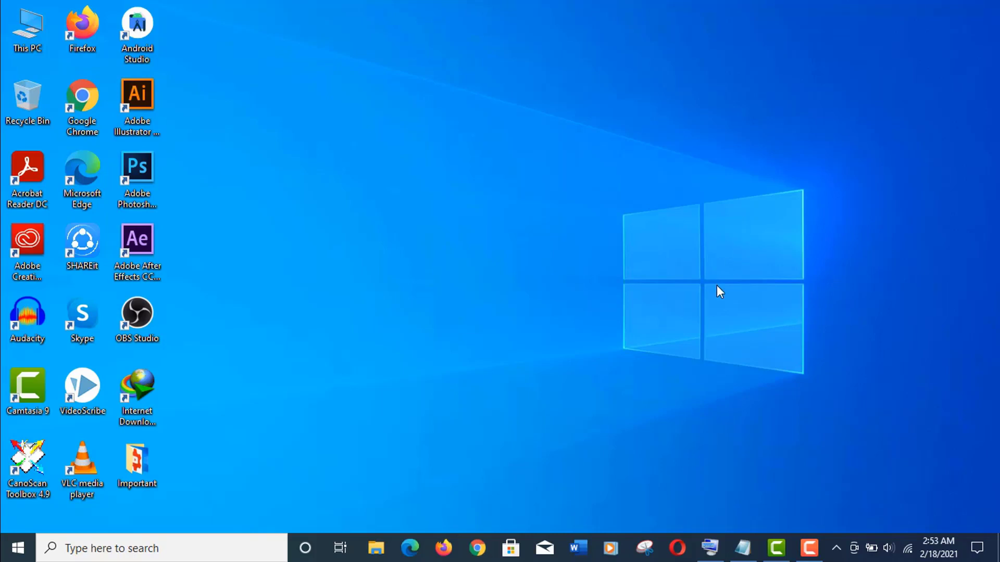
Step: Move the On-Screen Keyboard right, then open and close the Start menu with its Windows key
left_click(710, 547)
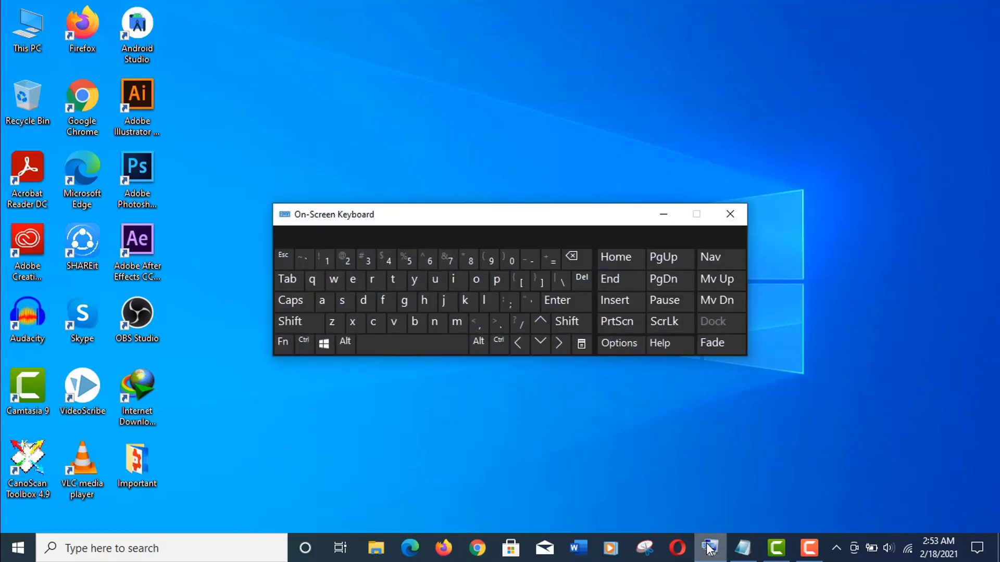
left_click_drag(476, 218, 541, 217)
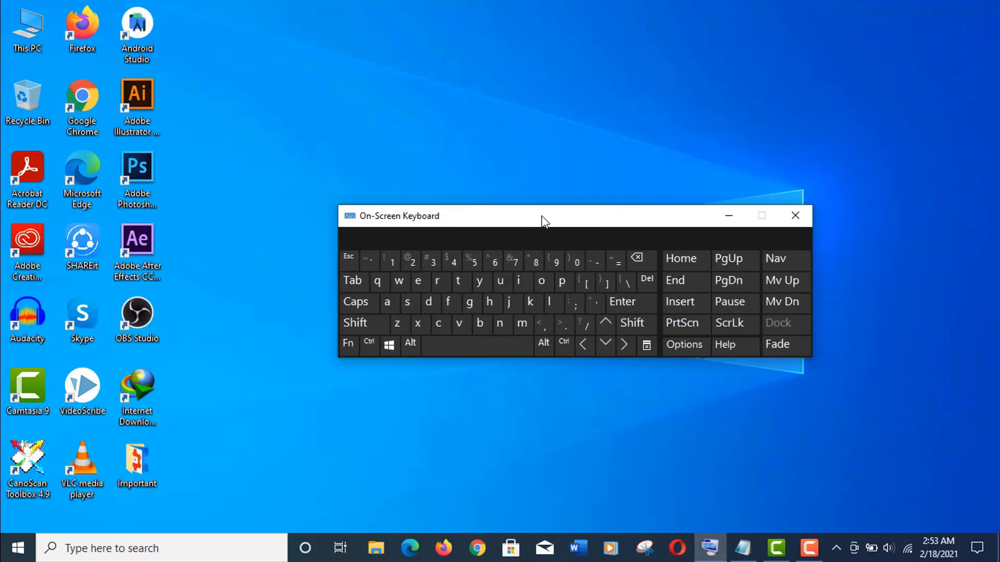
key("space")
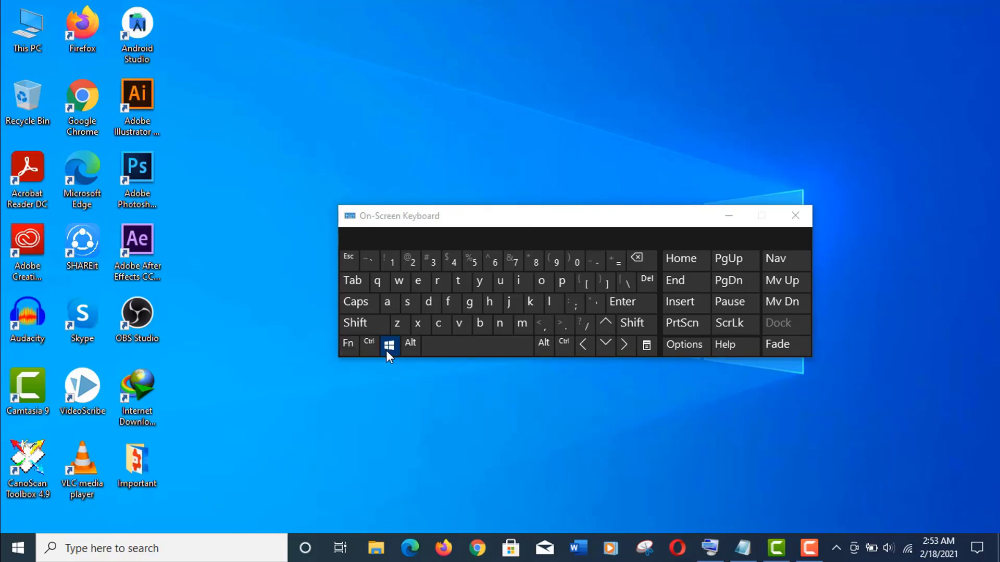
left_click(388, 346)
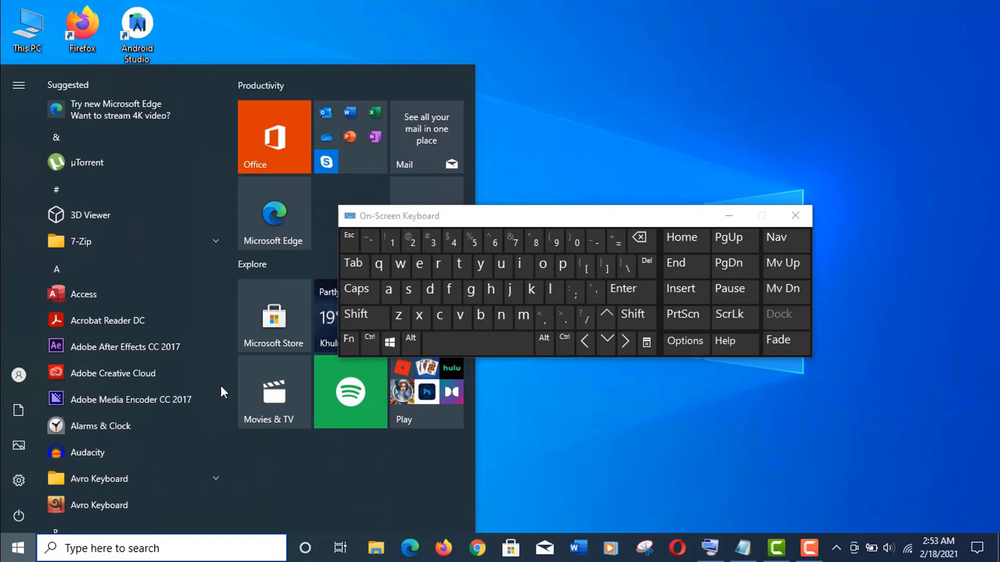
left_click(389, 343)
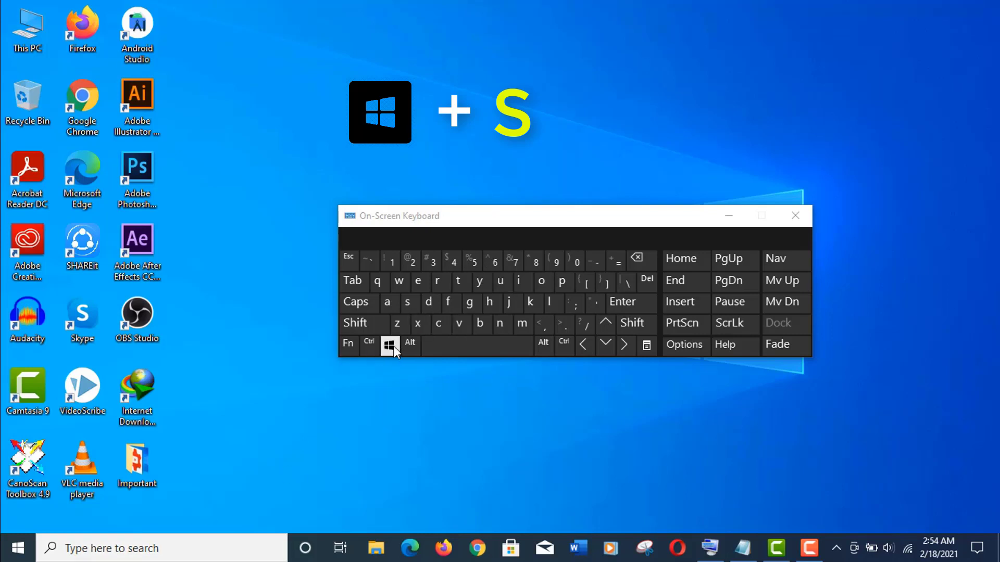
left_click(393, 346)
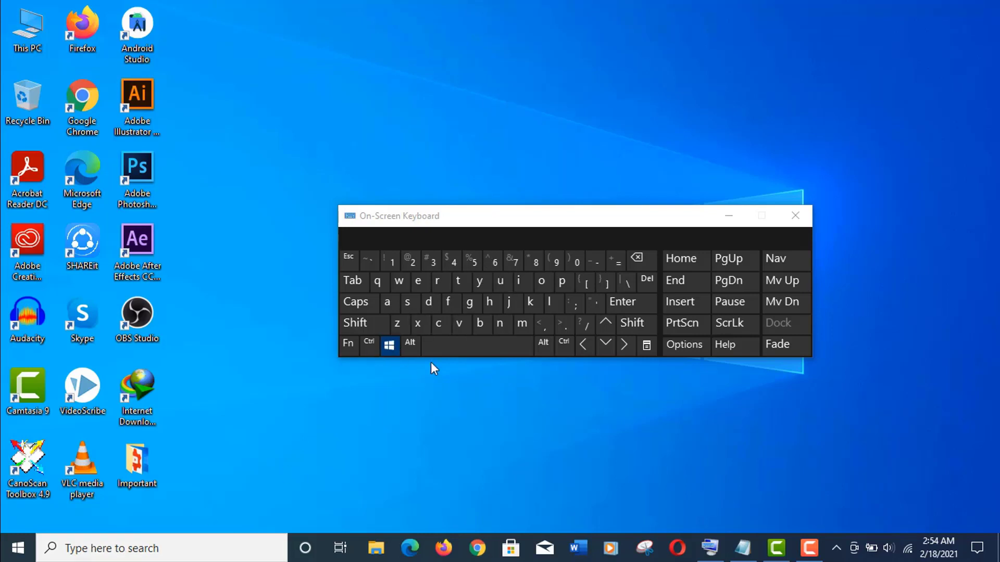
left_click(411, 305)
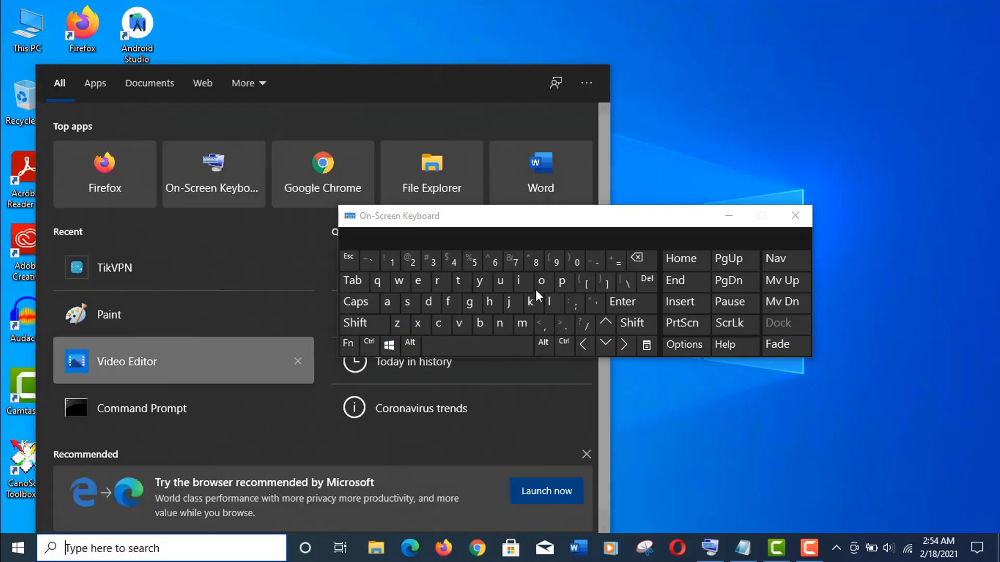
type("word")
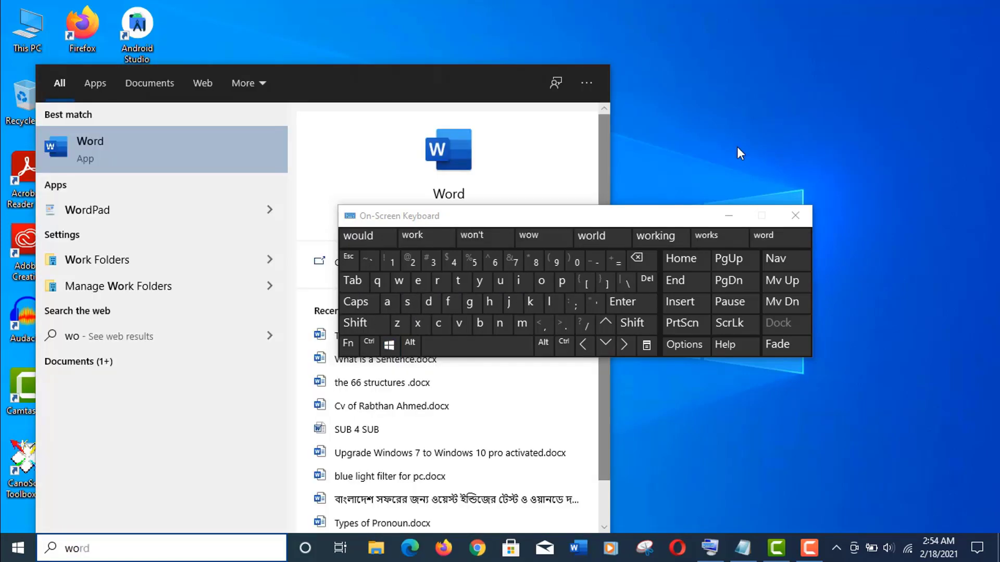
left_click(737, 148)
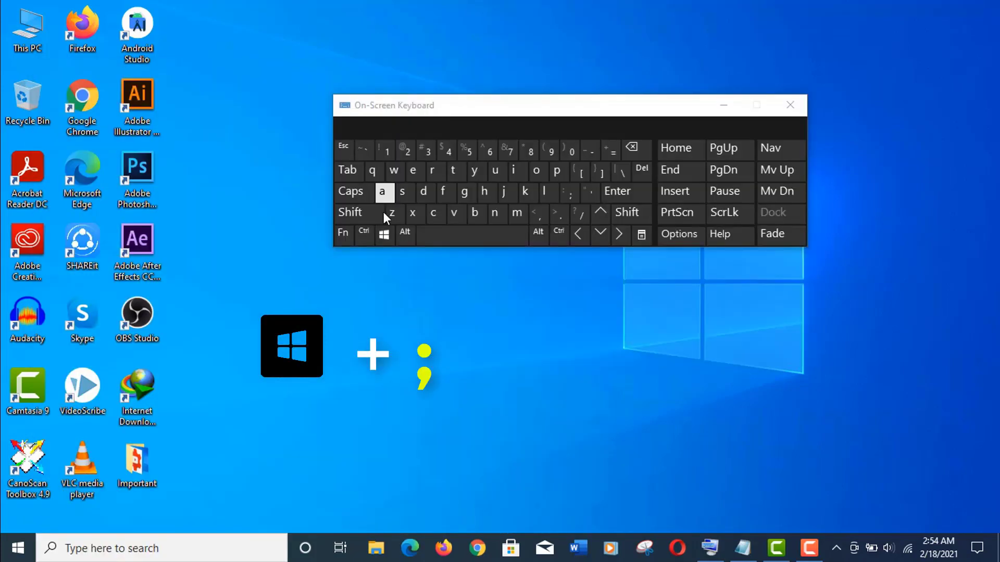
left_click(384, 237)
left_click(570, 195)
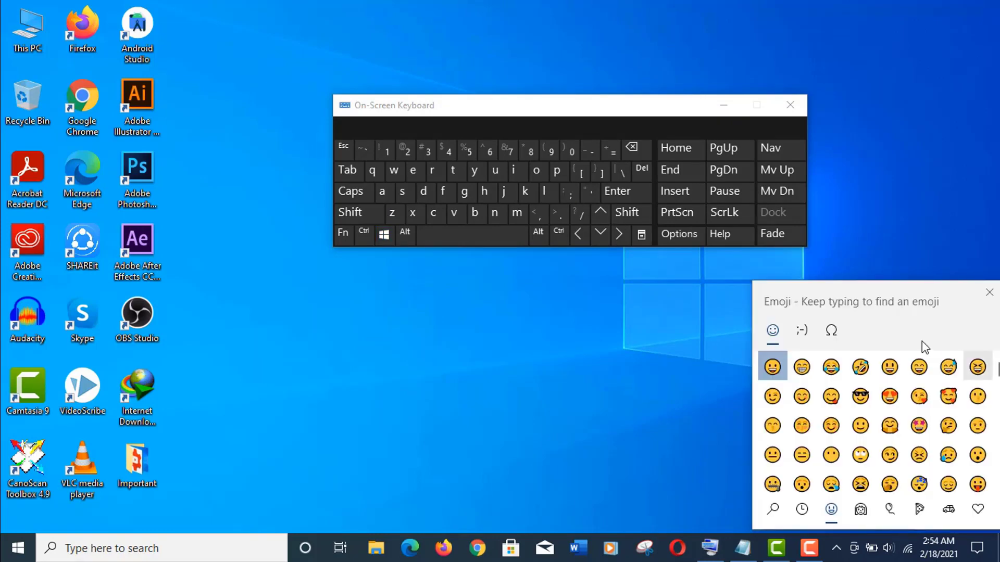
left_click_drag(893, 306, 575, 277)
left_click(539, 482)
left_click(573, 482)
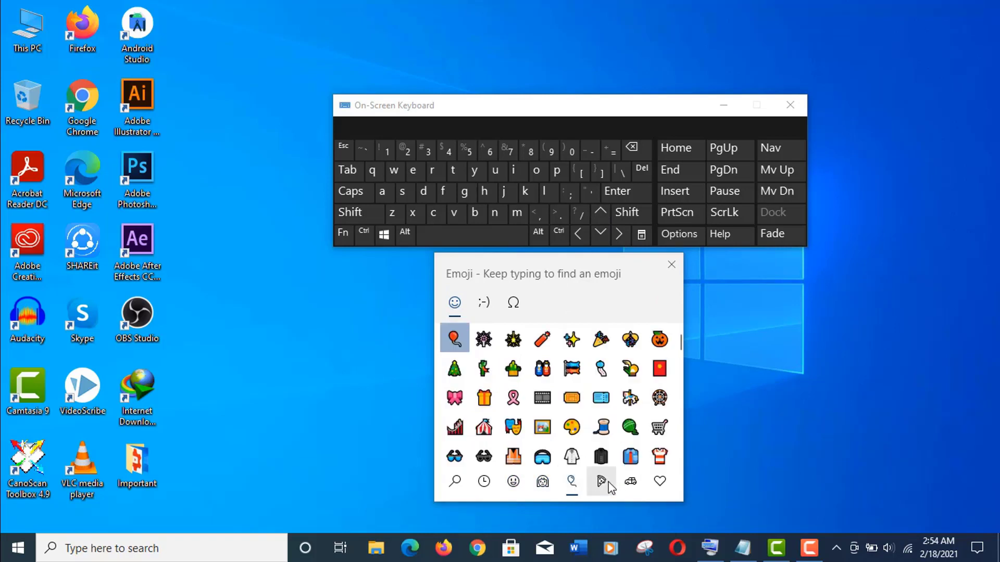
left_click(513, 481)
left_click(669, 267)
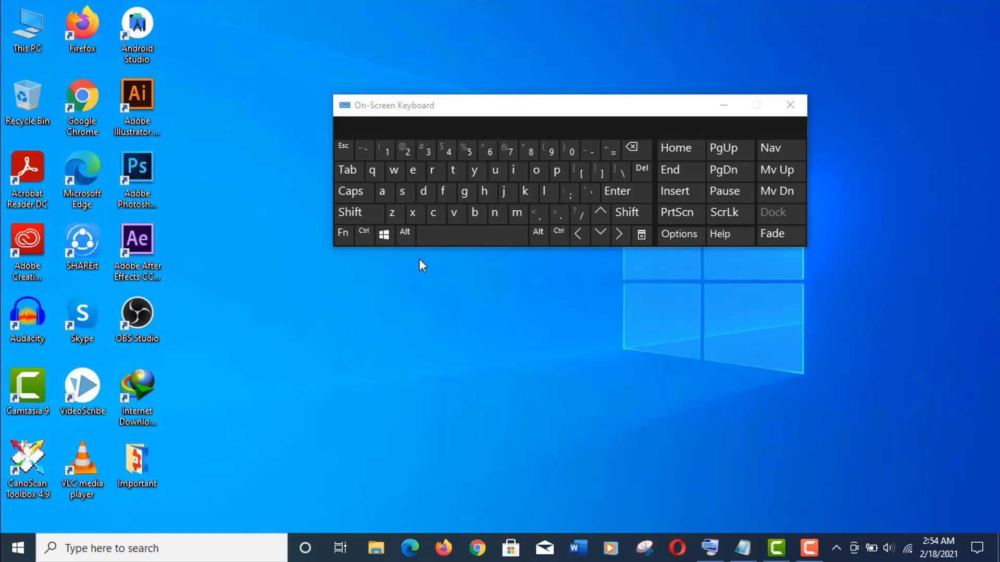
left_click(384, 239)
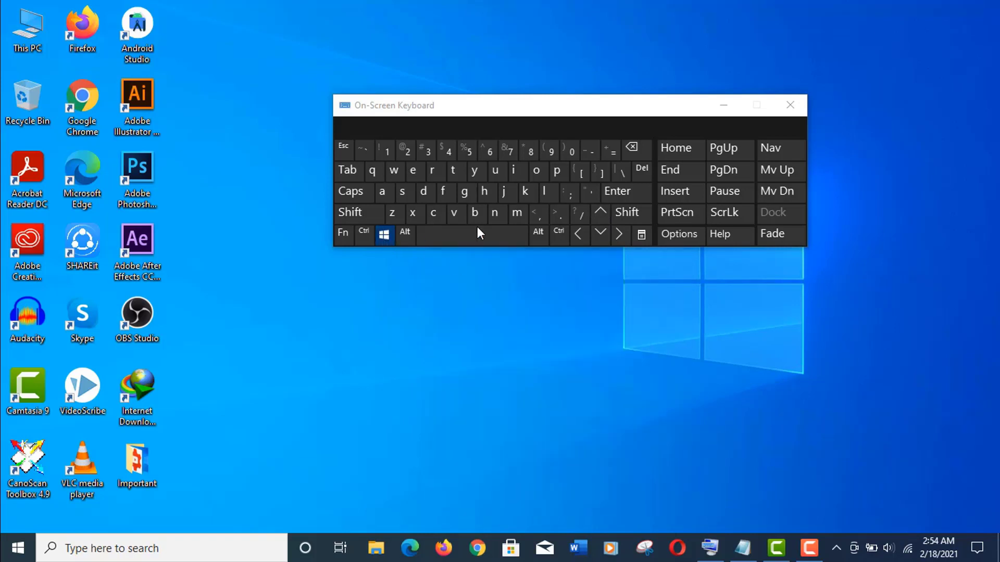
left_click(566, 218)
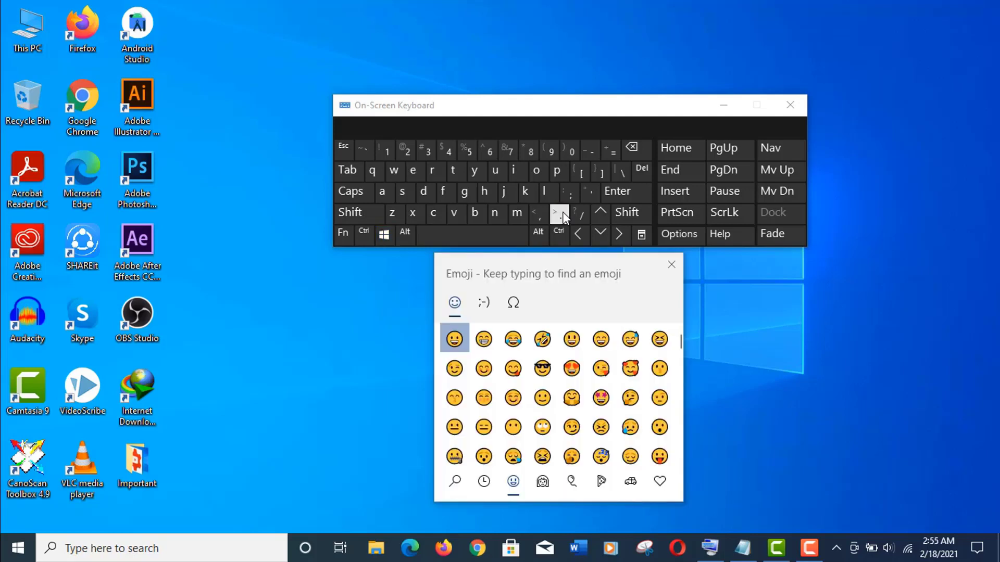
left_click(663, 267)
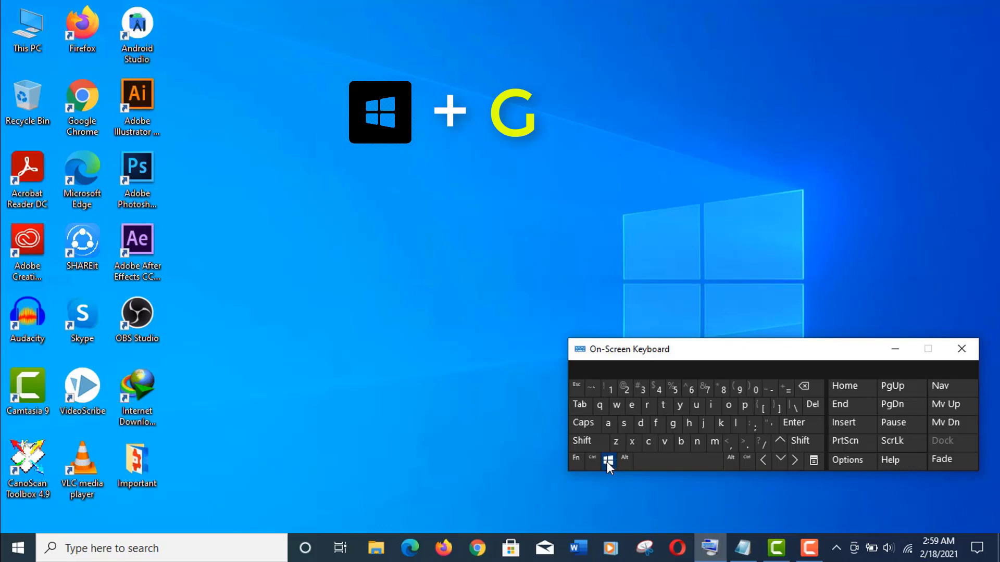
Step: Record a few seconds of screen with the Xbox Game Bar (Win+G), then dismiss the overlay
left_click(671, 425)
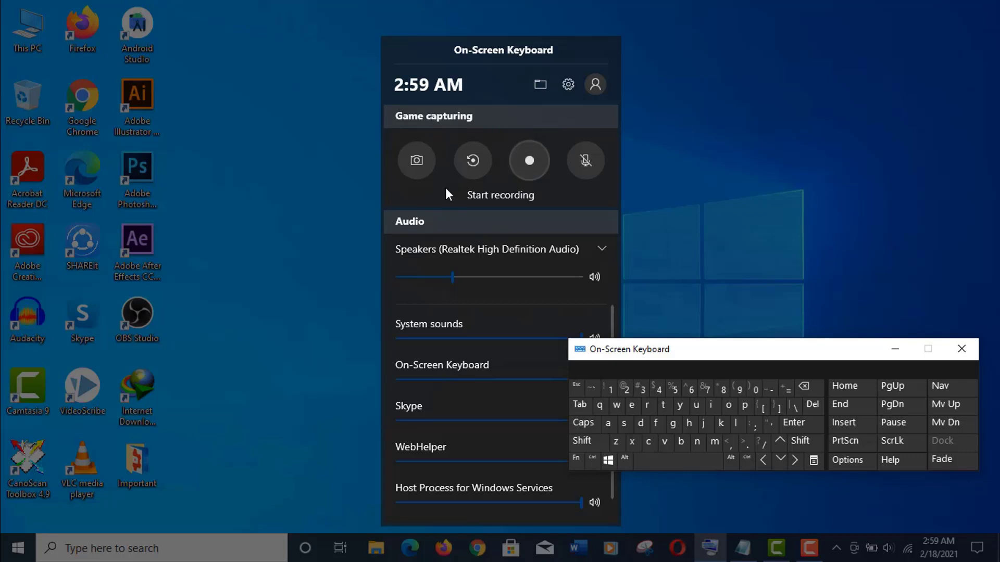
left_click(533, 165)
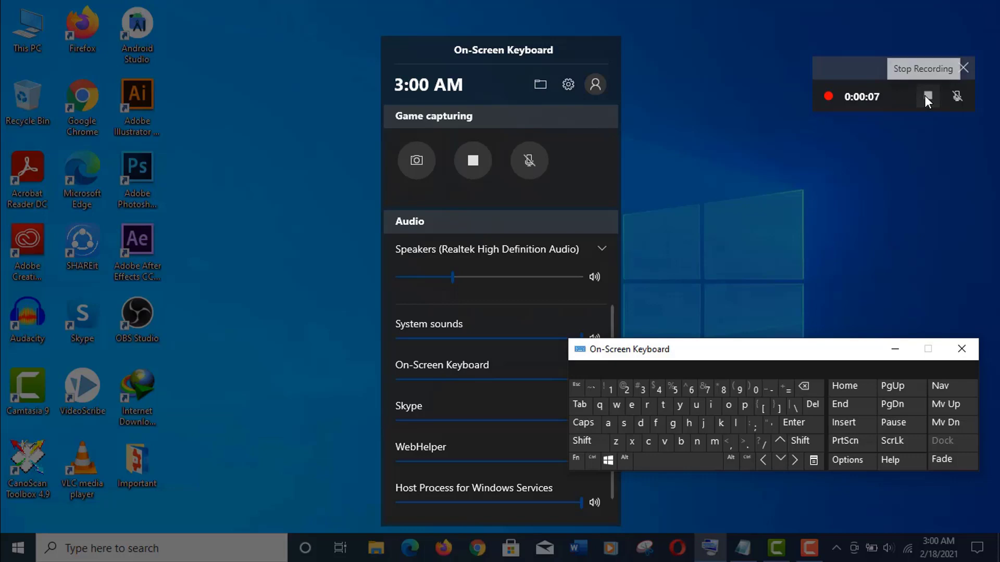
left_click(924, 96)
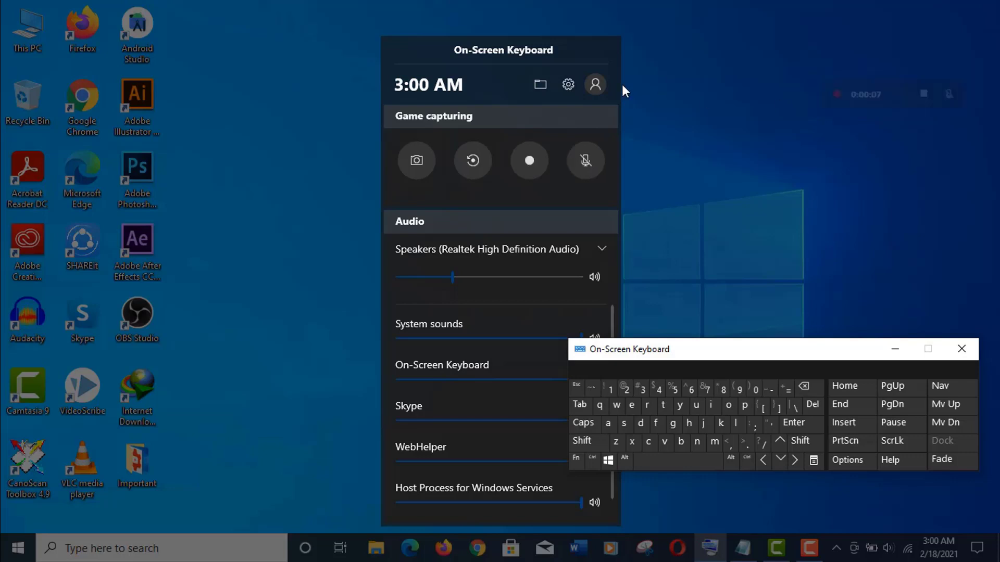
left_click(652, 359)
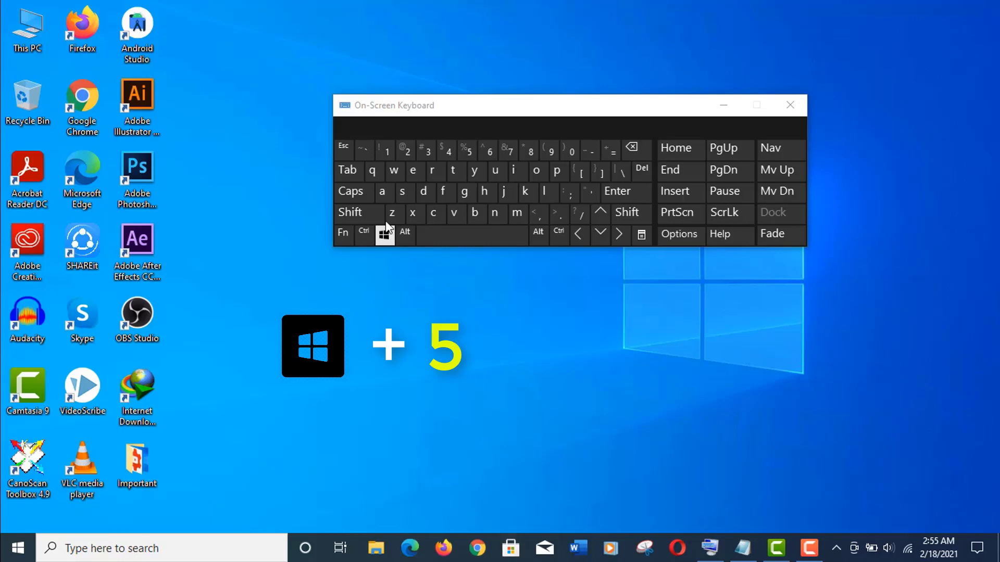
Step: Launch Microsoft Store with Win+5 and maximize it, open Edge with Win+2, then restore the Store
left_click(384, 235)
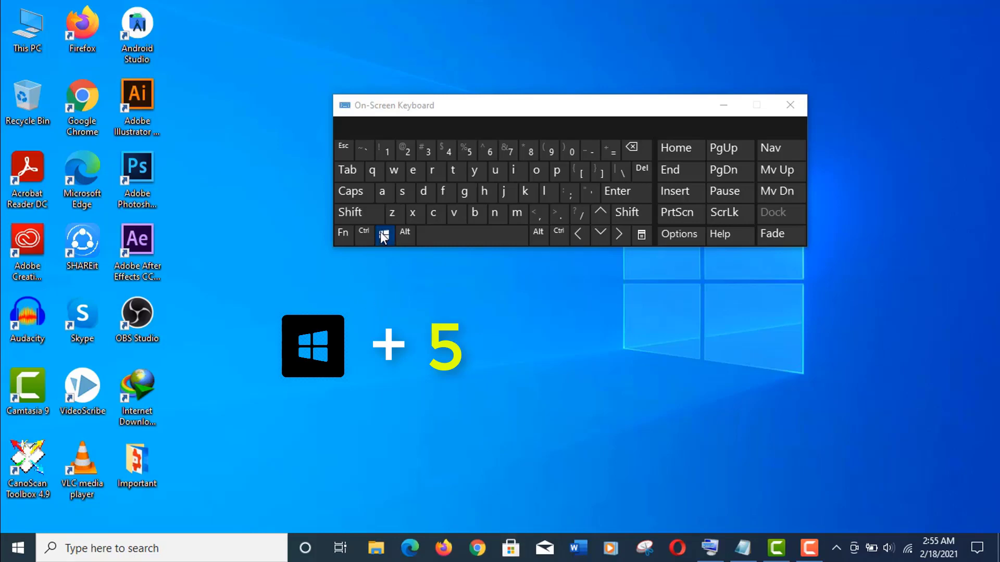
left_click(467, 154)
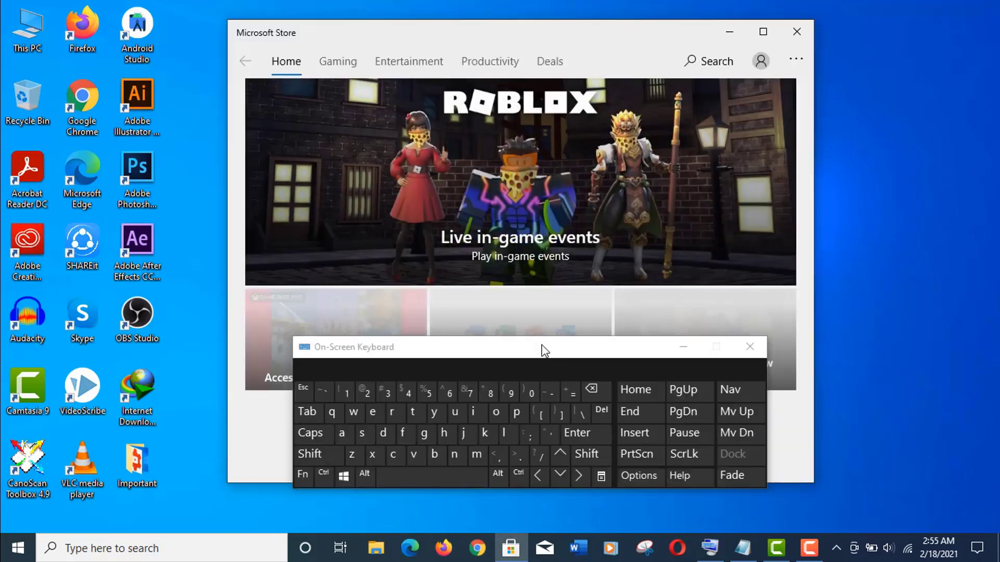
double_click(457, 28)
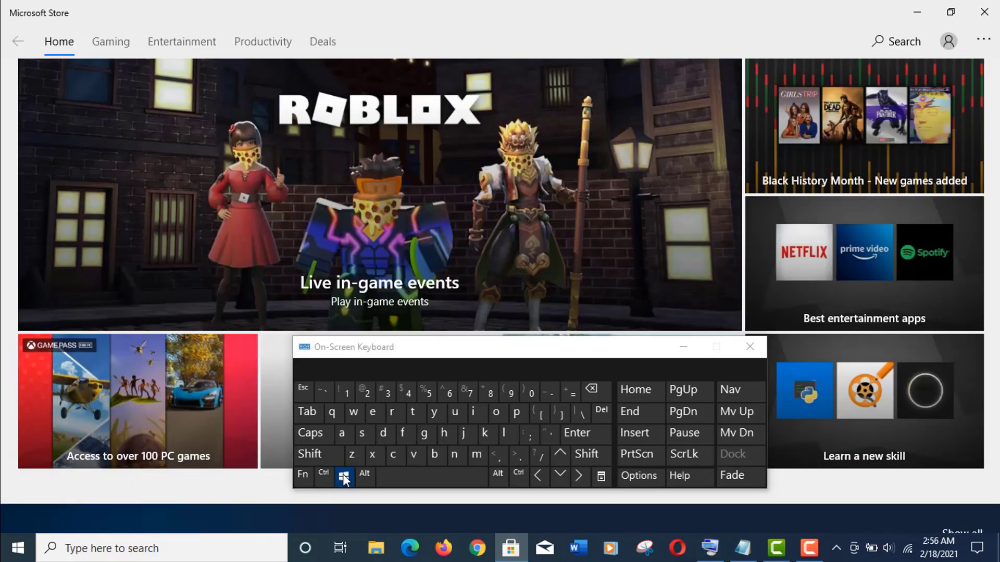
left_click(364, 394)
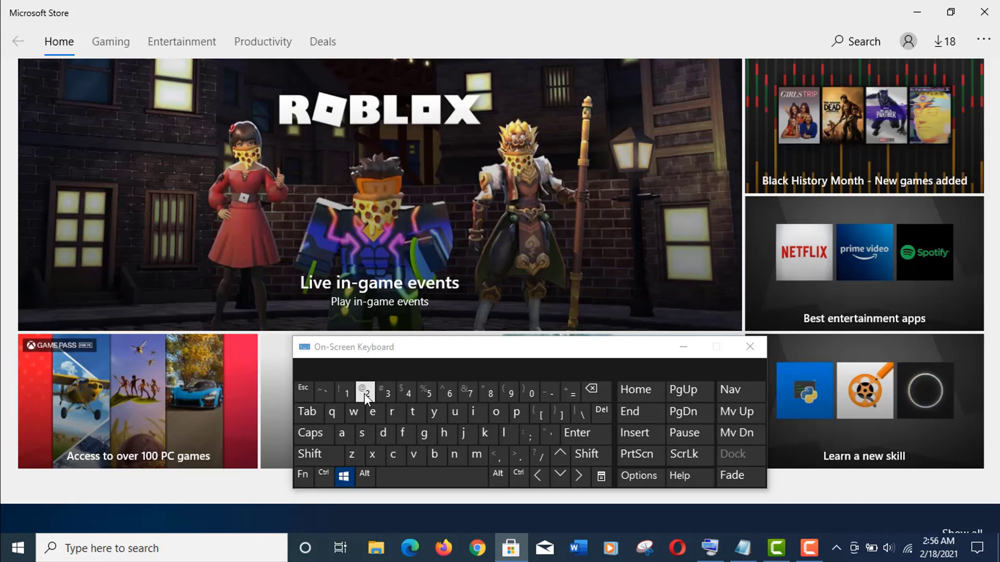
double_click(540, 4)
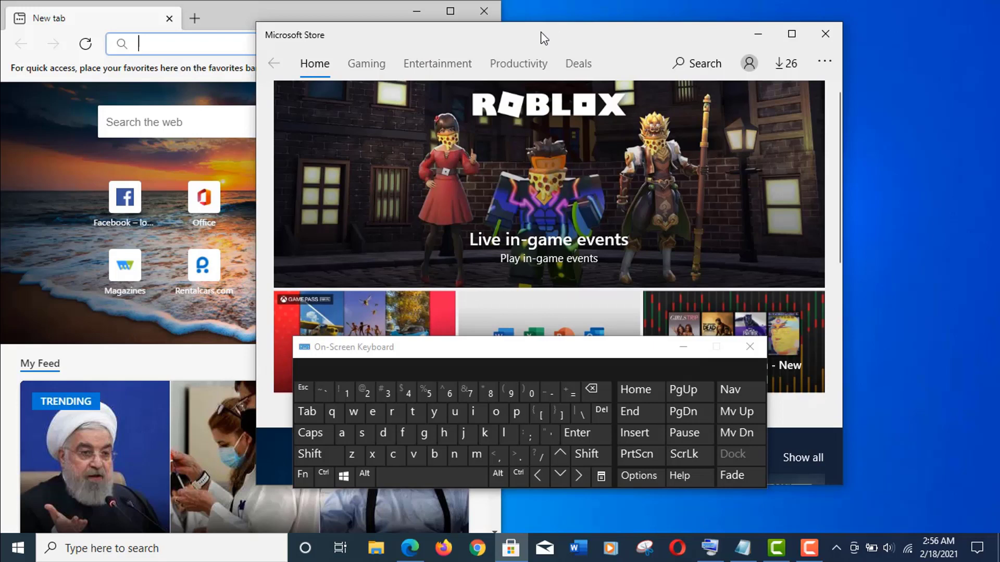
Step: Snap the Store window to the right half and Edge to the left half
left_click_drag(540, 32, 526, 32)
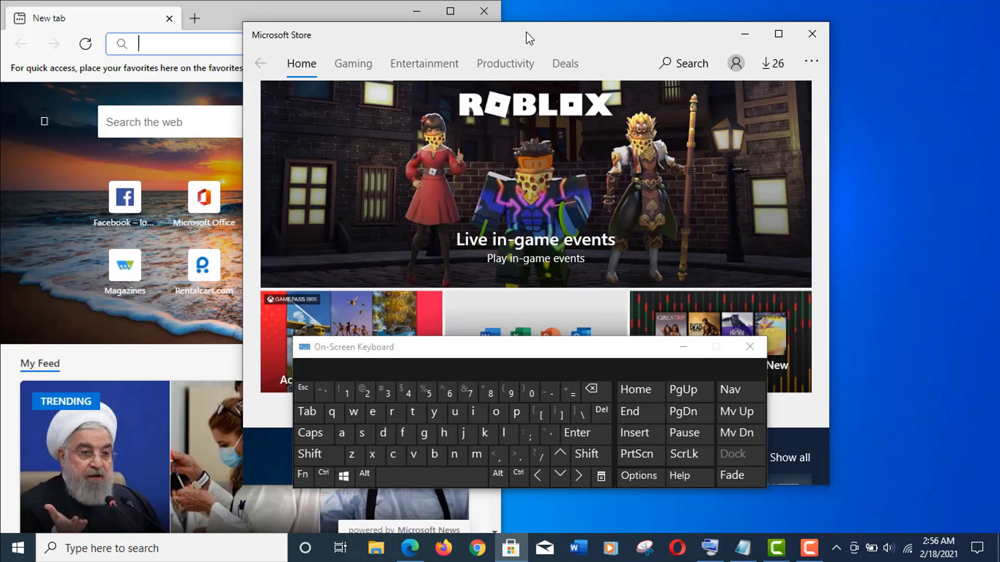
left_click(344, 477)
left_click(577, 477)
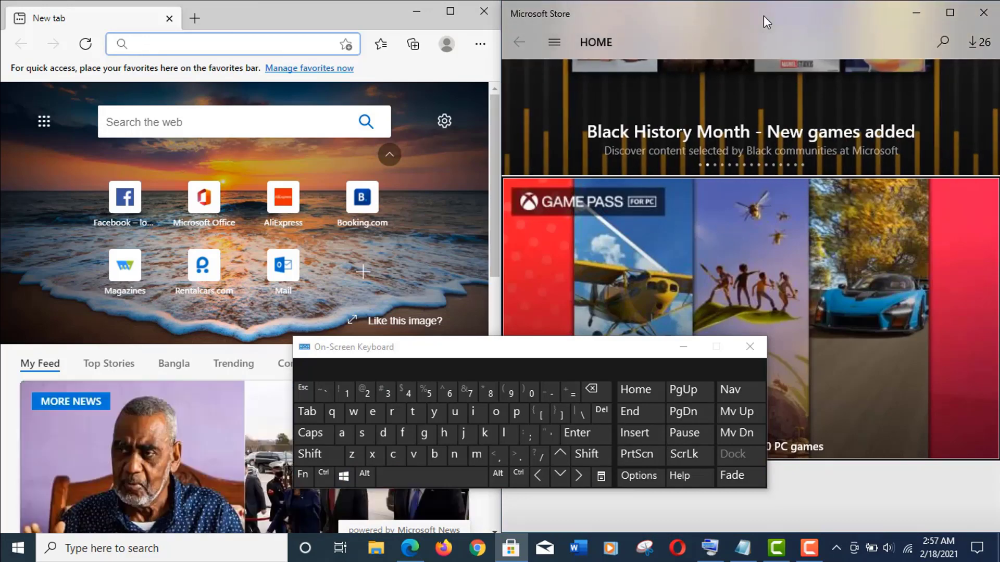
double_click(302, 10)
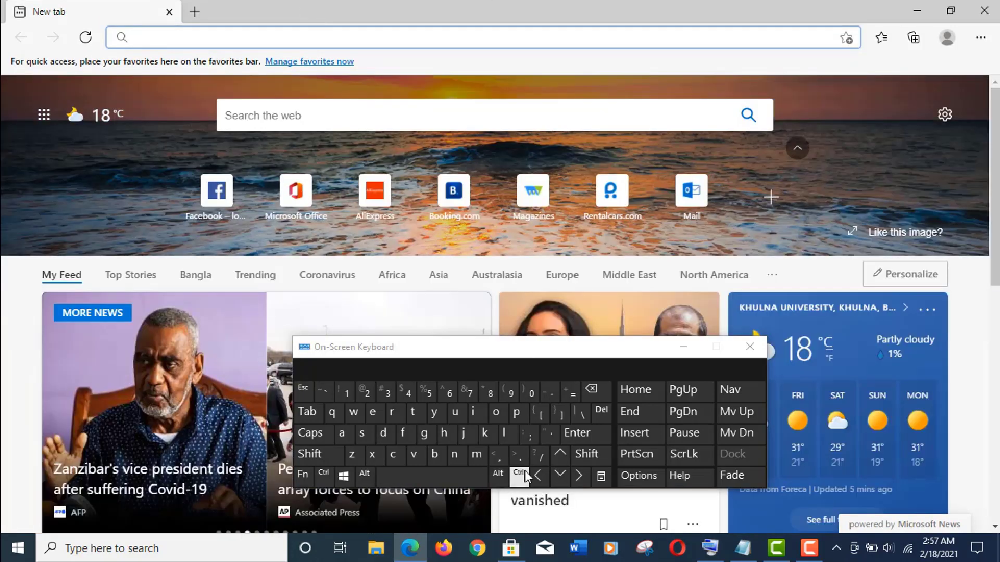
left_click(345, 476)
left_click(540, 475)
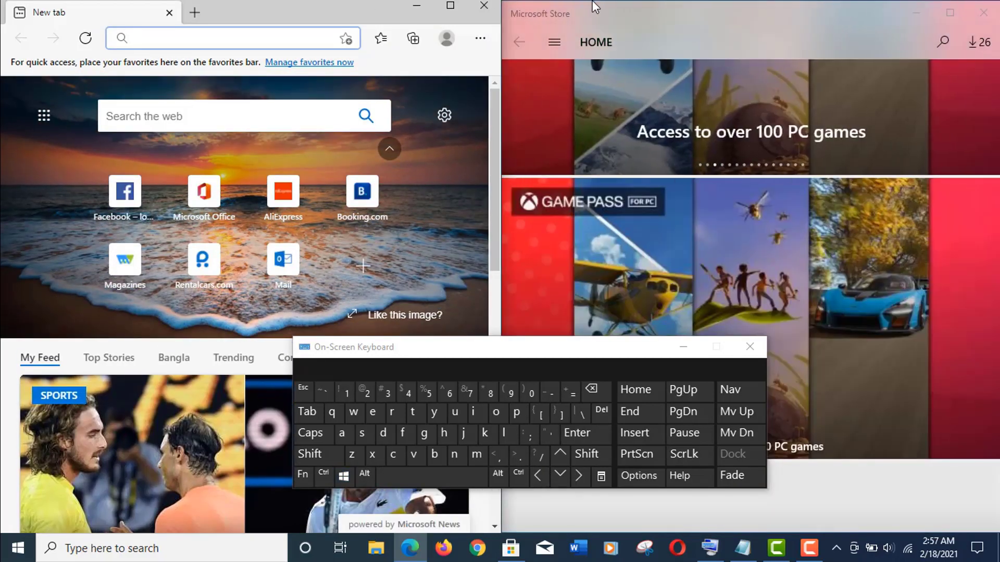
Step: Snap Store to the bottom-right and top-right quarters, then back to the right half
left_click(592, 8)
left_click(345, 475)
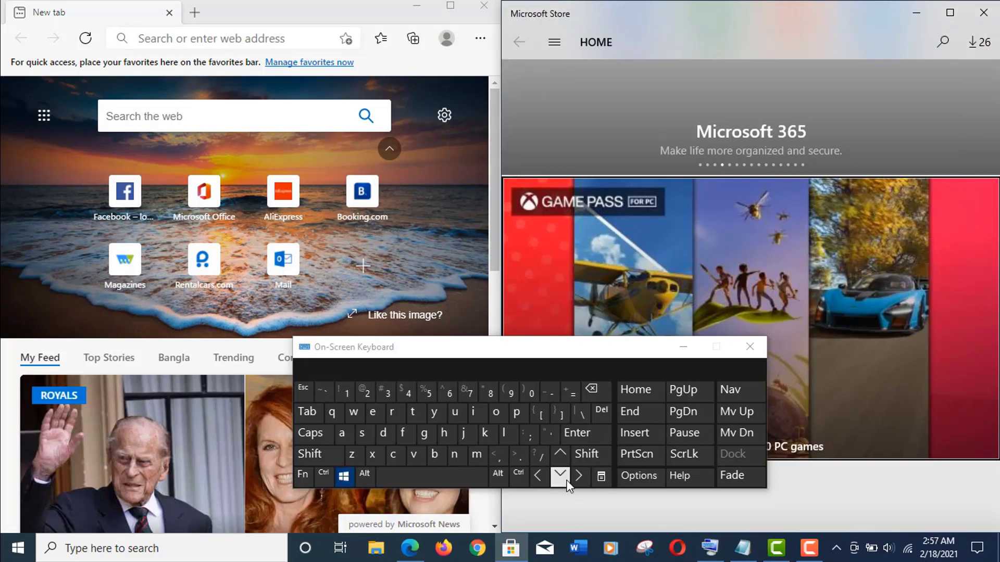
left_click(566, 480)
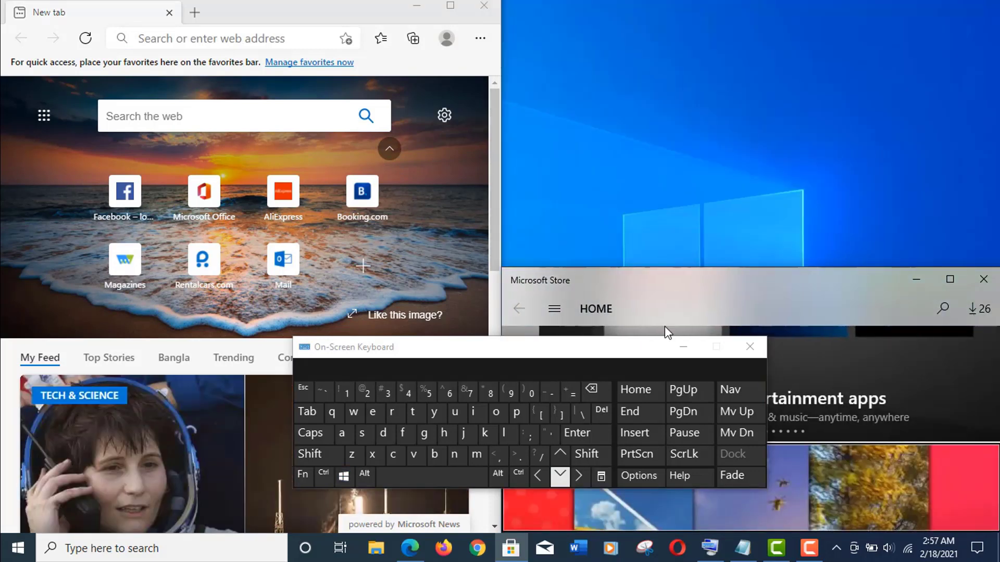
left_click_drag(551, 347, 263, 260)
left_click(55, 391)
left_click(283, 368)
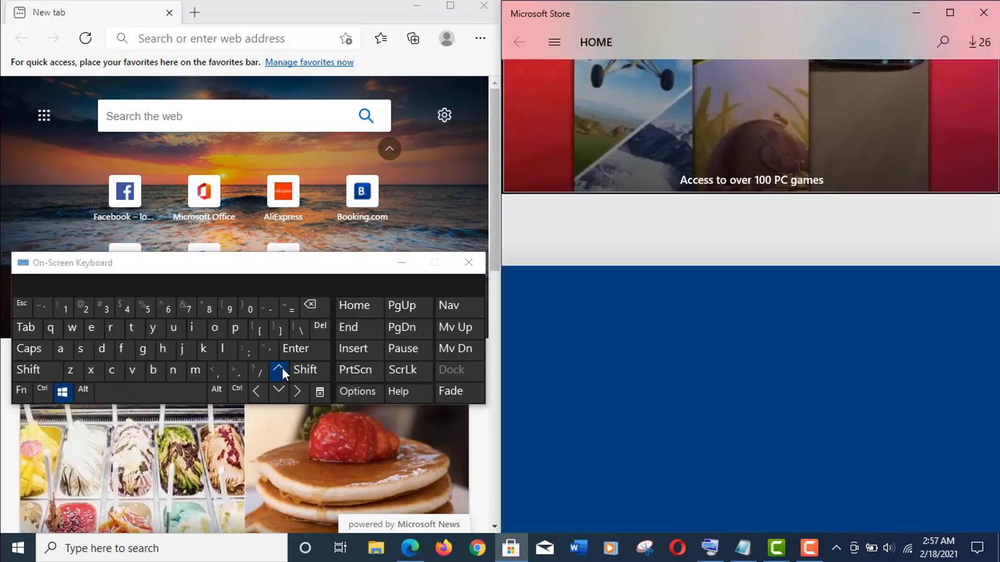
left_click(56, 391)
left_click(283, 368)
left_click(56, 409)
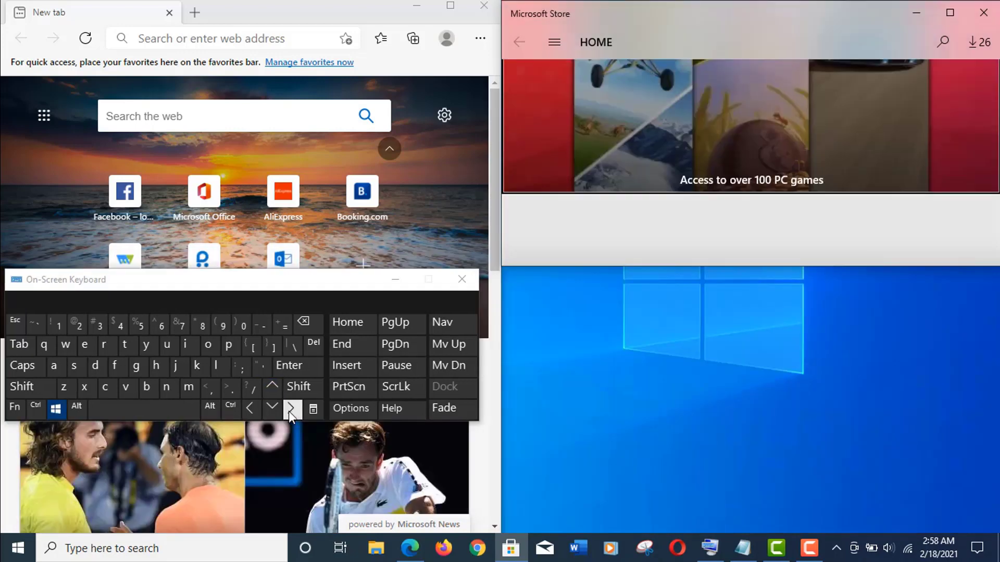
left_click(285, 410)
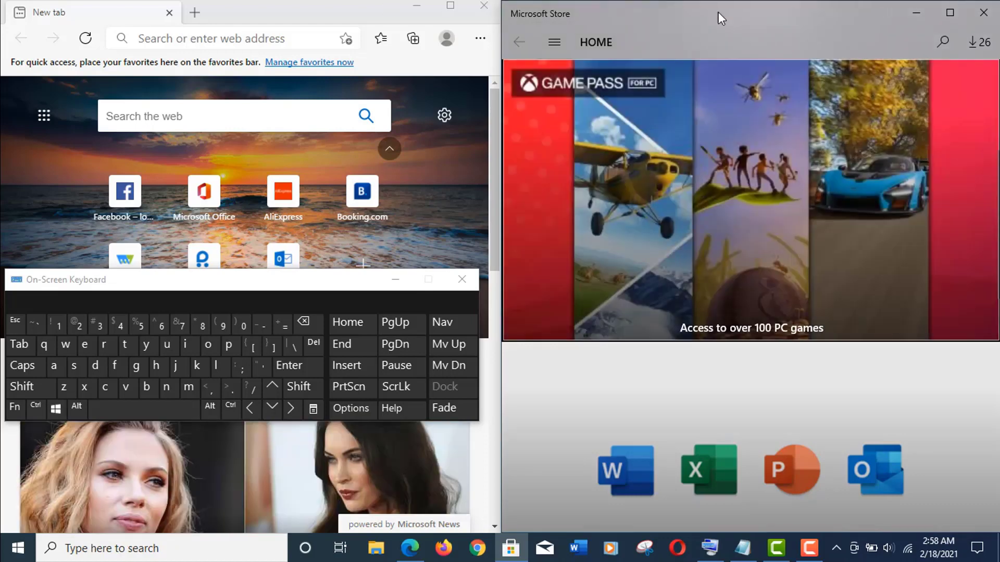
Step: Hide all windows with Win+D, then bring Edge and Store back with Win+D again
left_click(99, 370)
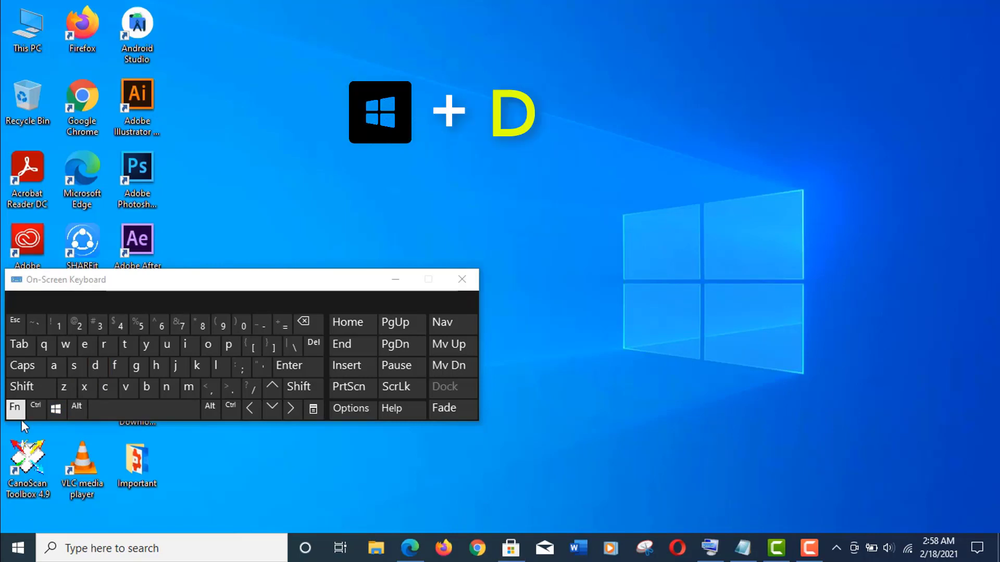
left_click(57, 410)
left_click(106, 366)
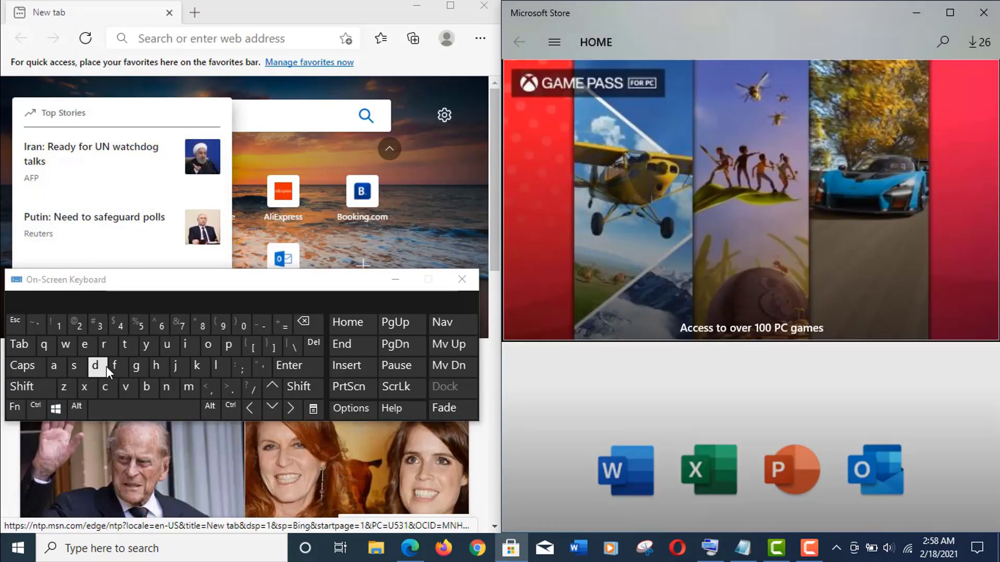
Step: Close Edge and Microsoft Store, and centre the on-screen keyboard
left_click(487, 8)
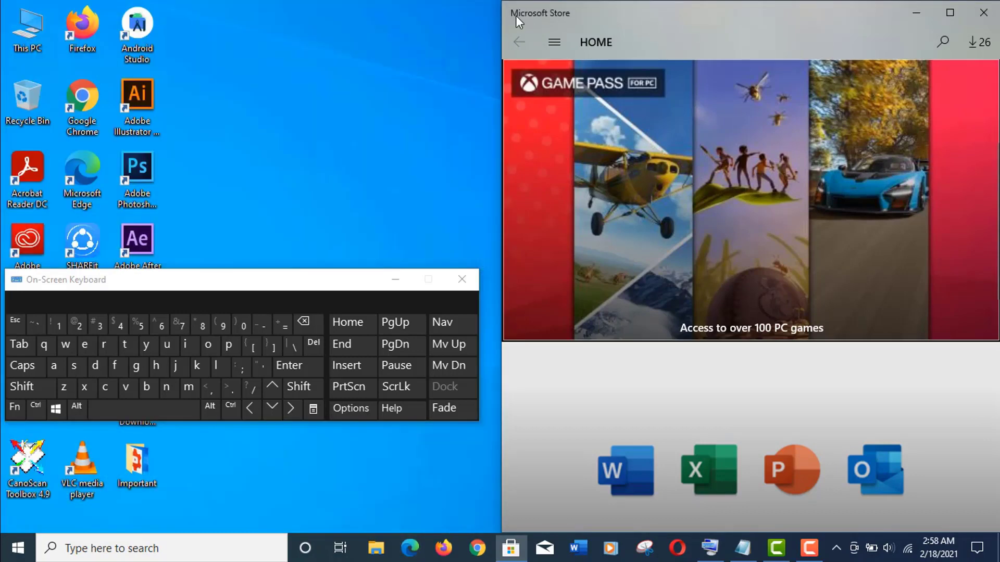
left_click(990, 18)
left_click_drag(148, 280, 413, 270)
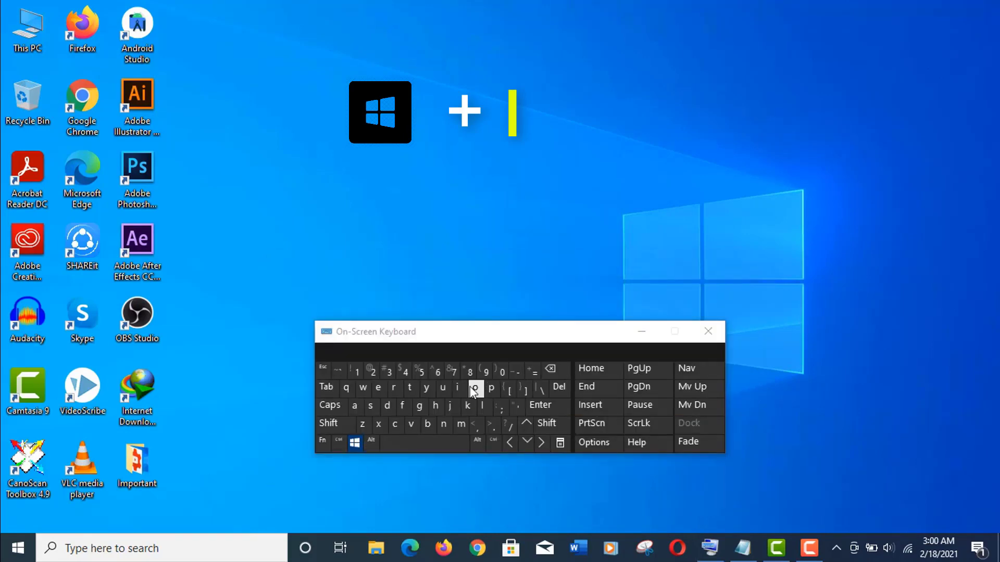
Step: Open Settings with Win+I, then hide it with Win+D to show the desktop
left_click(456, 388)
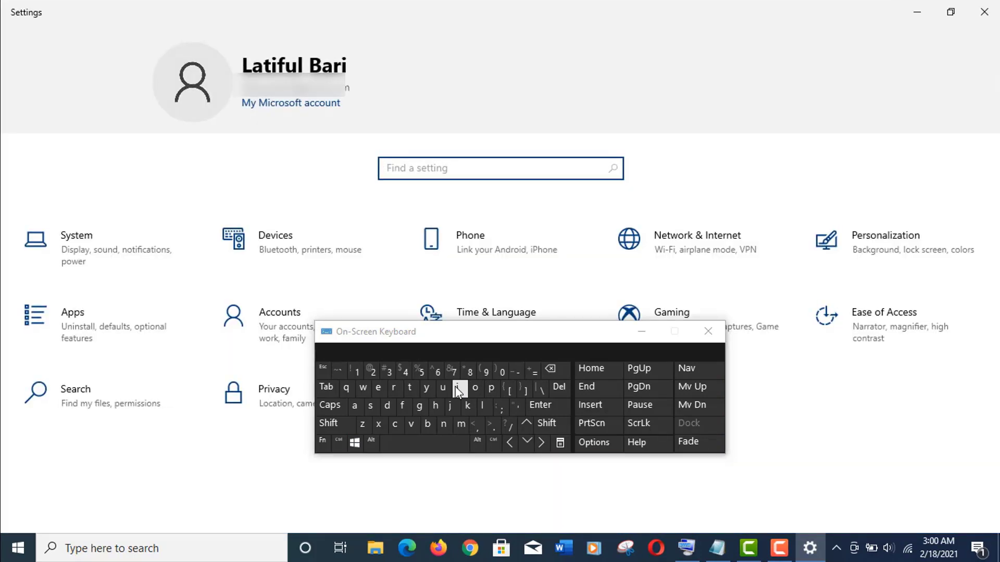
left_click_drag(499, 337, 524, 270)
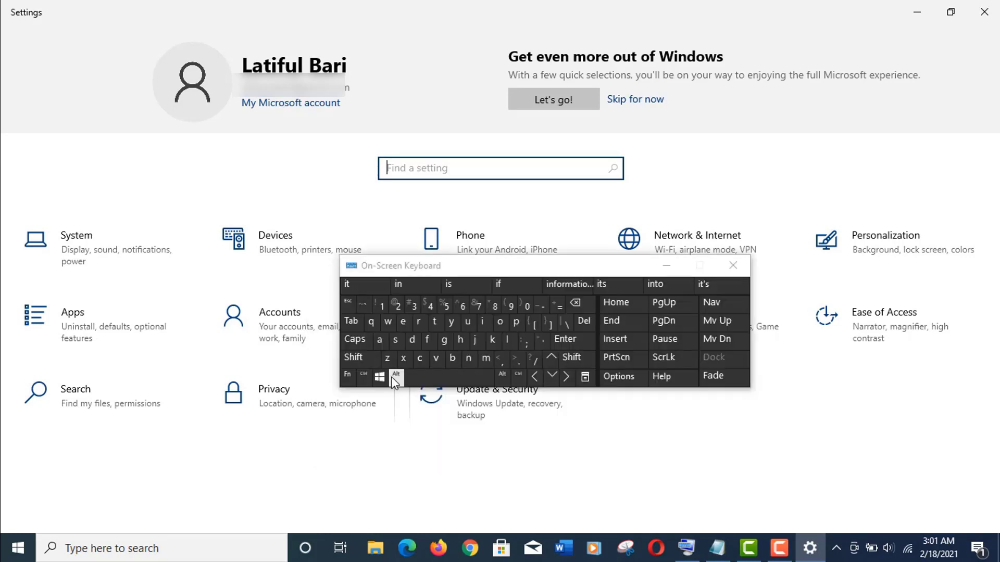
left_click(380, 377)
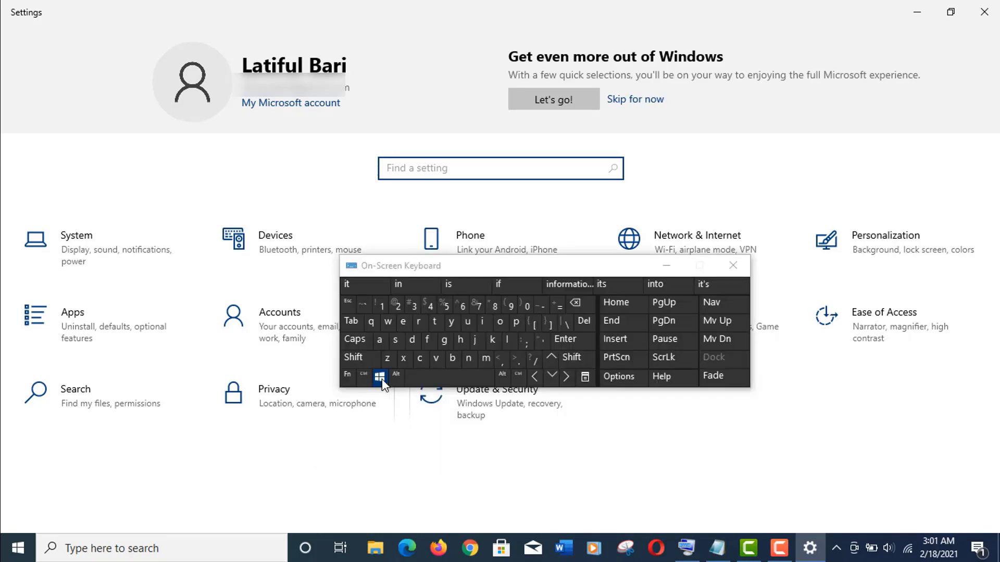
left_click(412, 344)
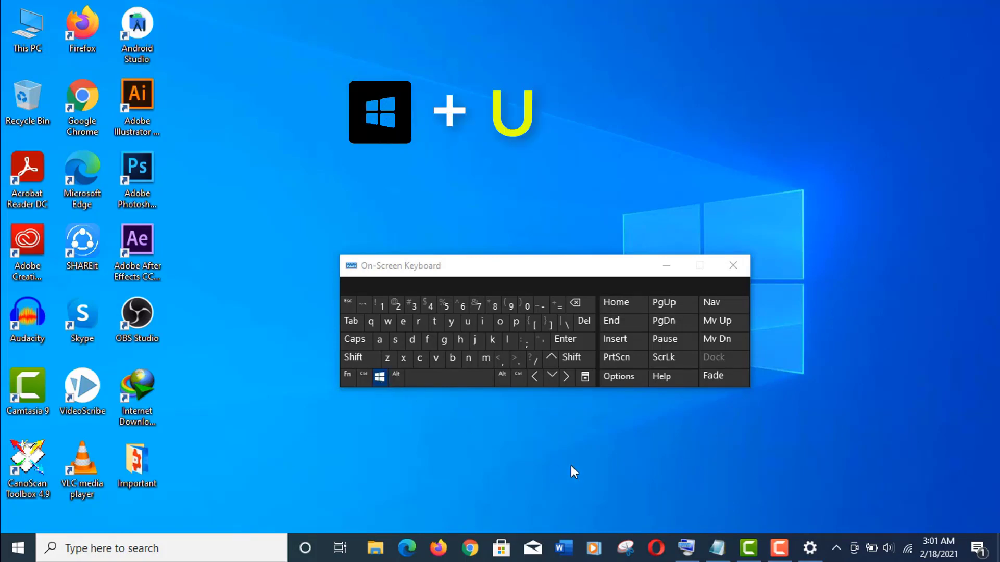
Step: Open Ease of Access with Win+U, view the Keyboard page, then close Settings
left_click(468, 320)
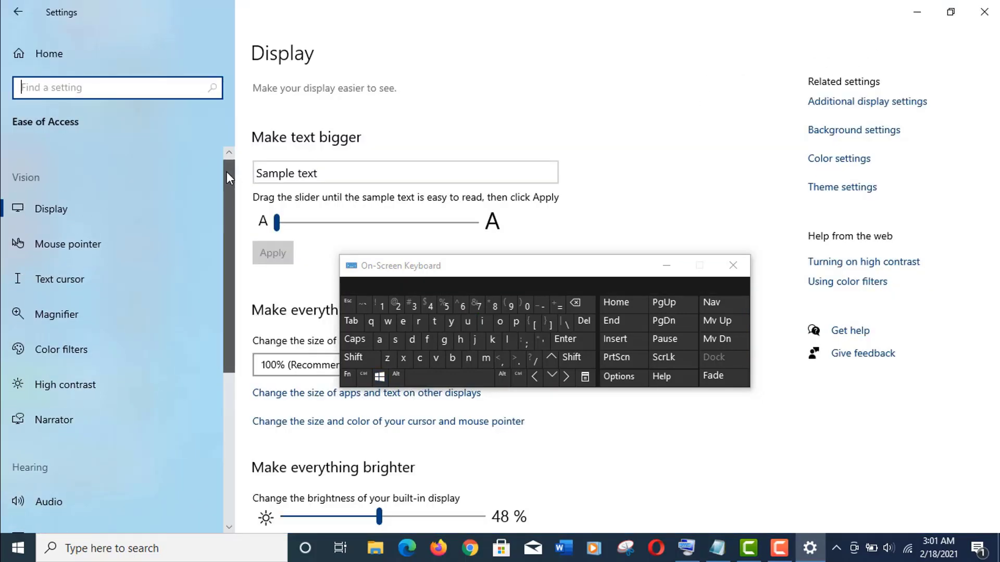
mouse_move(227, 171)
left_mouse_down()
mouse_move(211, 252)
mouse_move(218, 356)
left_mouse_up()
left_click_drag(481, 270, 615, 265)
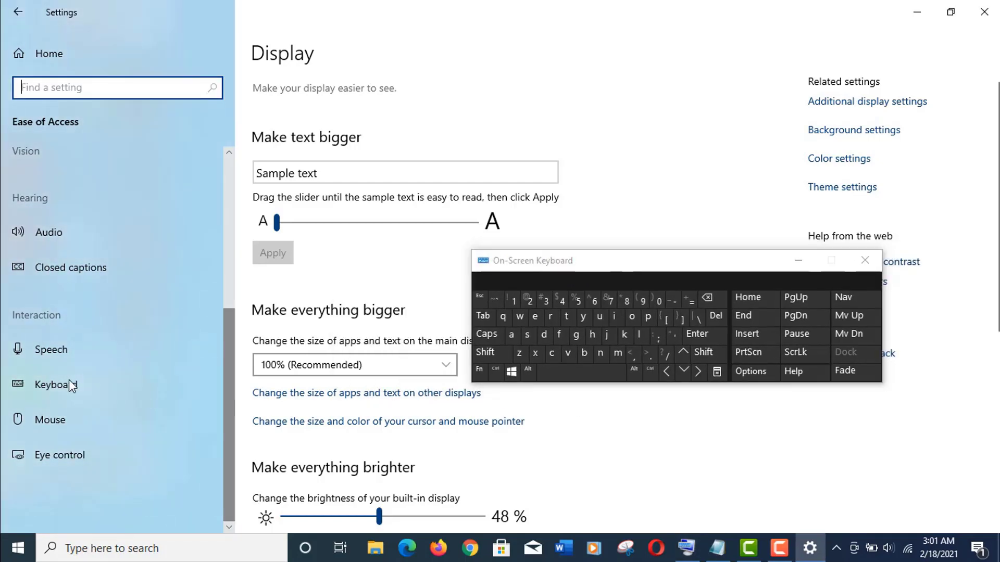
left_click(69, 371)
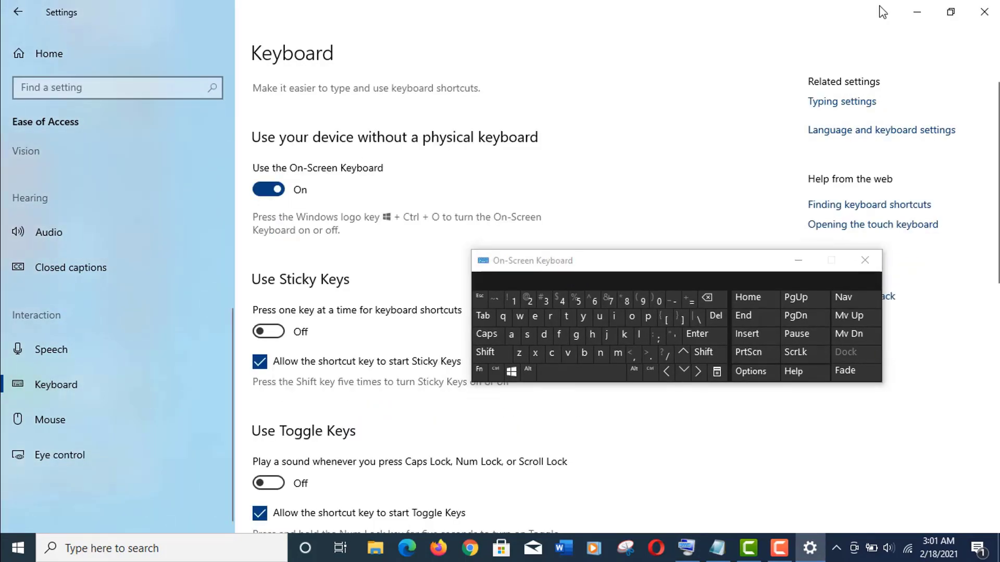
left_click(984, 12)
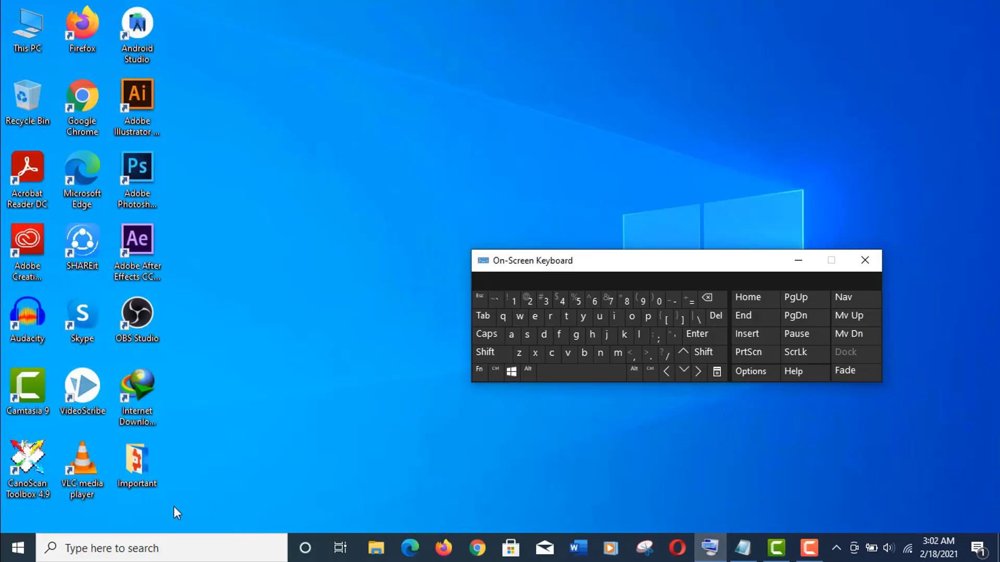
Step: Search 'onscreen' from the taskbar, then dismiss the search panel
left_click(167, 546)
type("o")
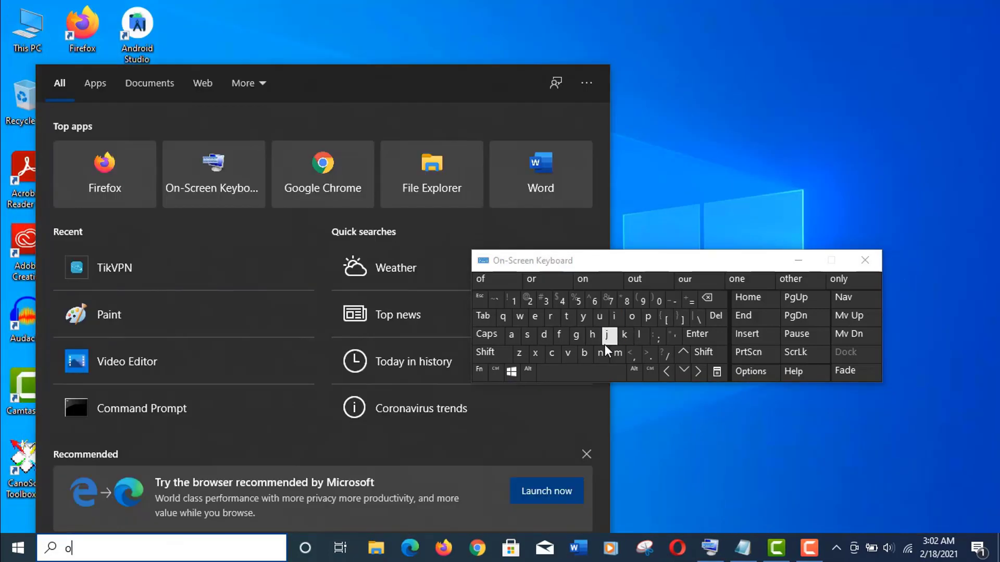
type("nscreen")
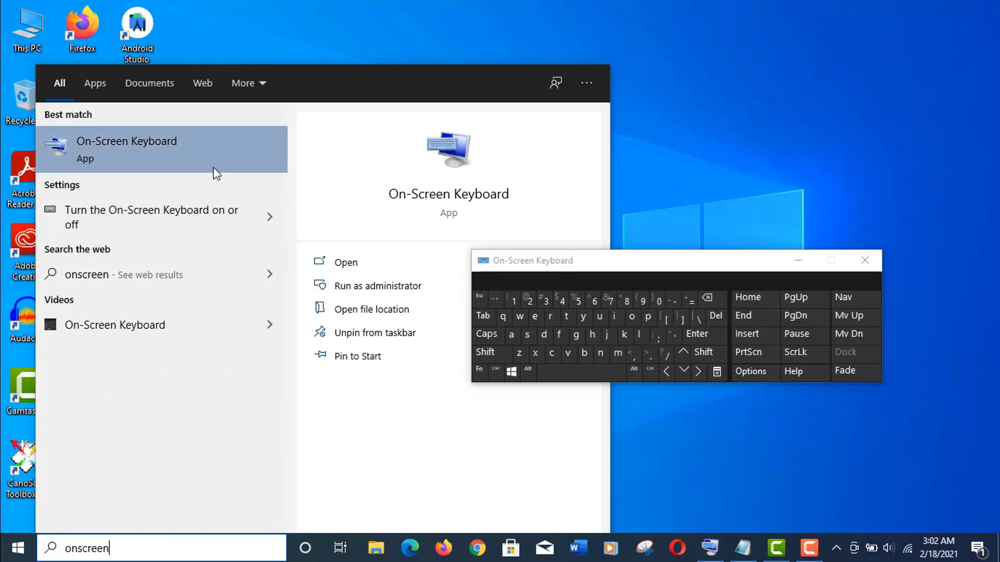
left_click(731, 124)
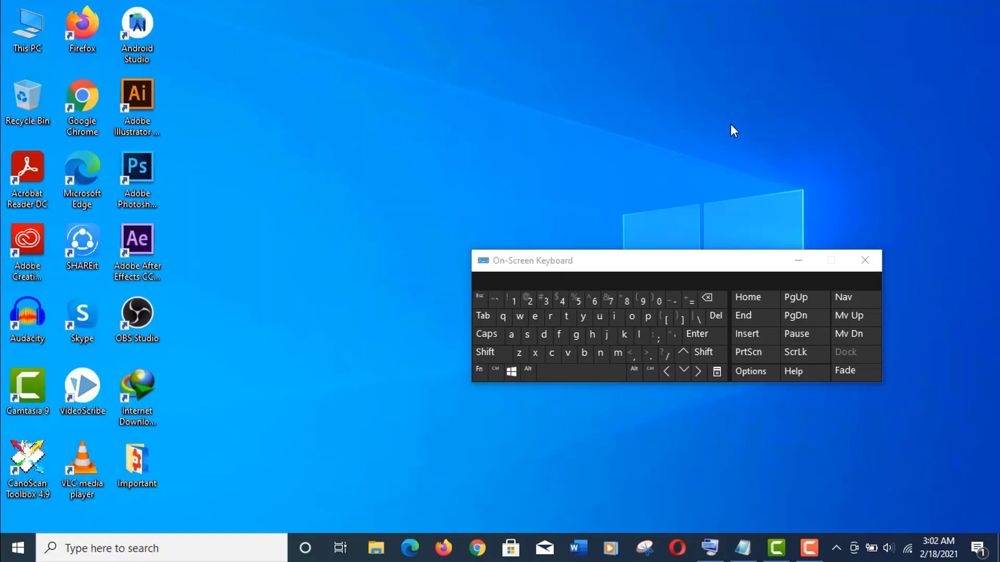
left_click_drag(539, 264, 480, 268)
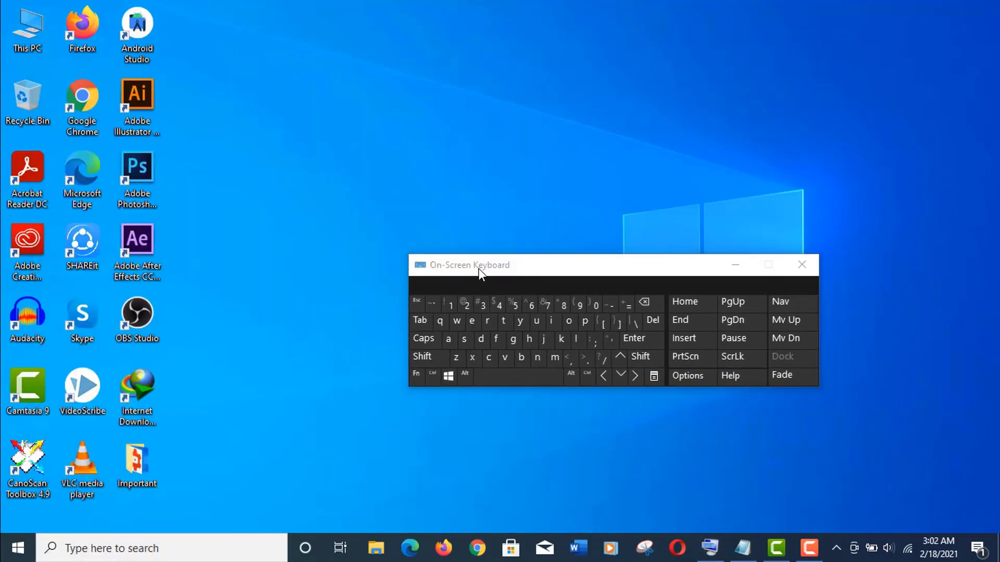
left_click(444, 380)
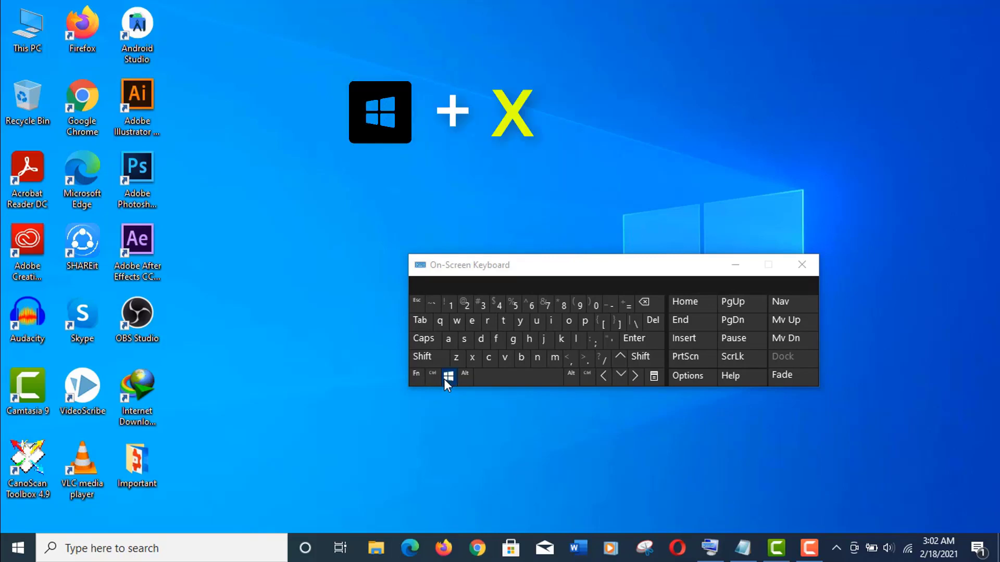
left_click(472, 358)
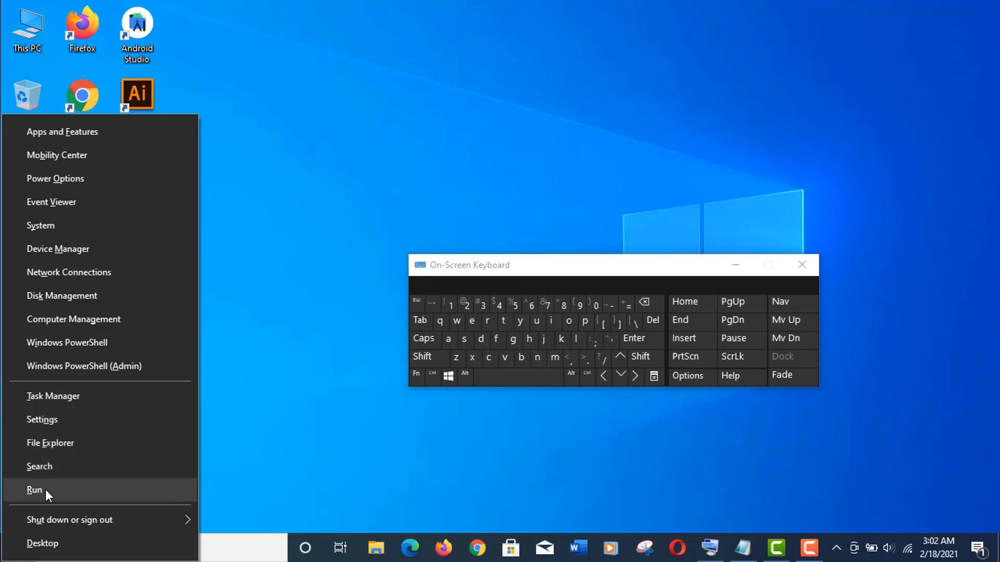
mouse_move(70, 520)
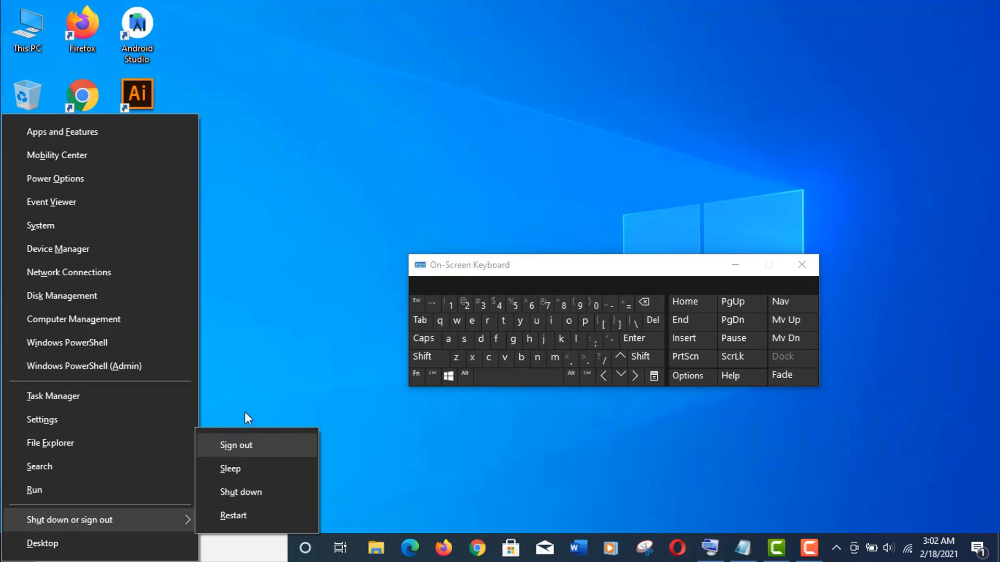
left_click(380, 214)
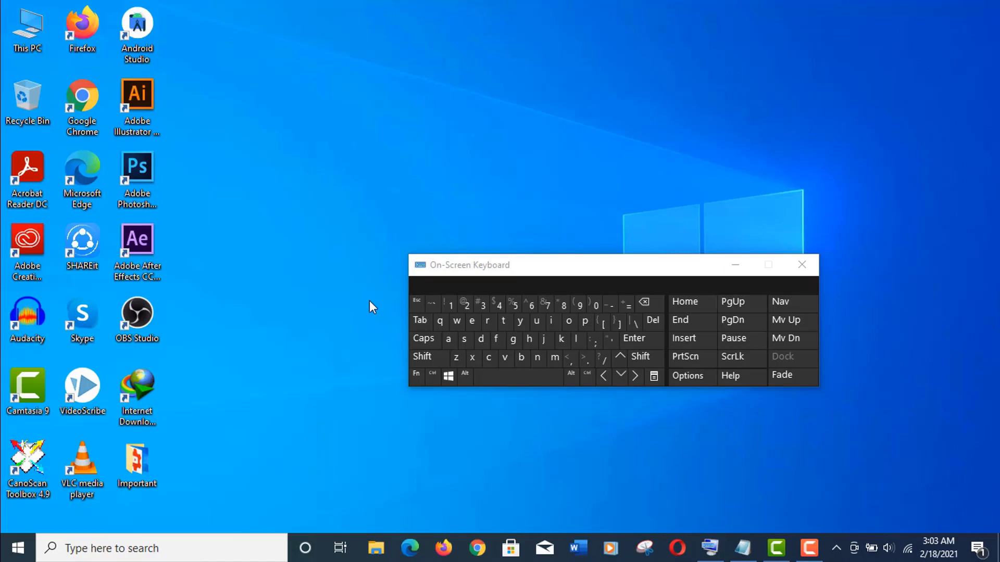
left_click_drag(416, 284, 266, 307)
left_click(298, 398)
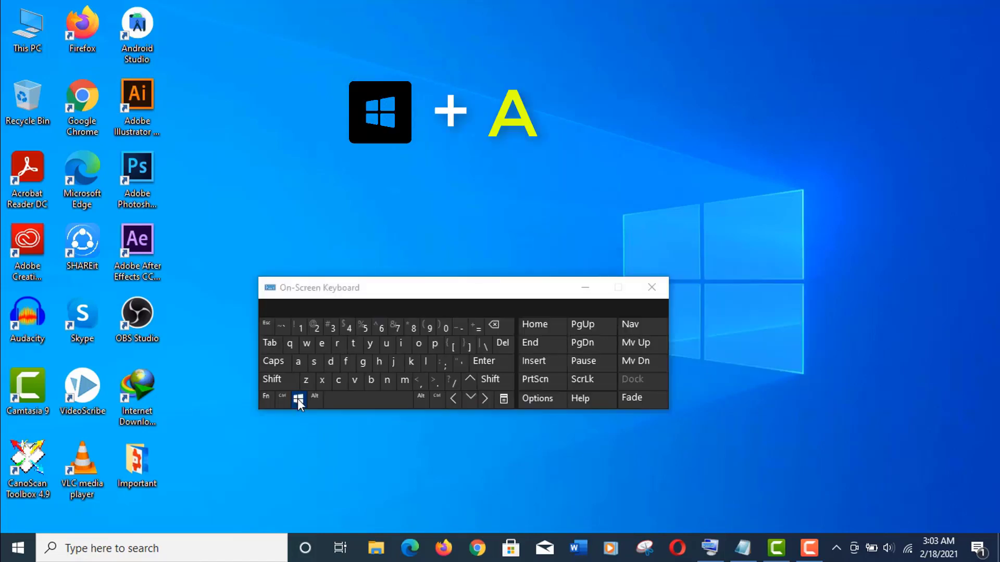
left_click(299, 363)
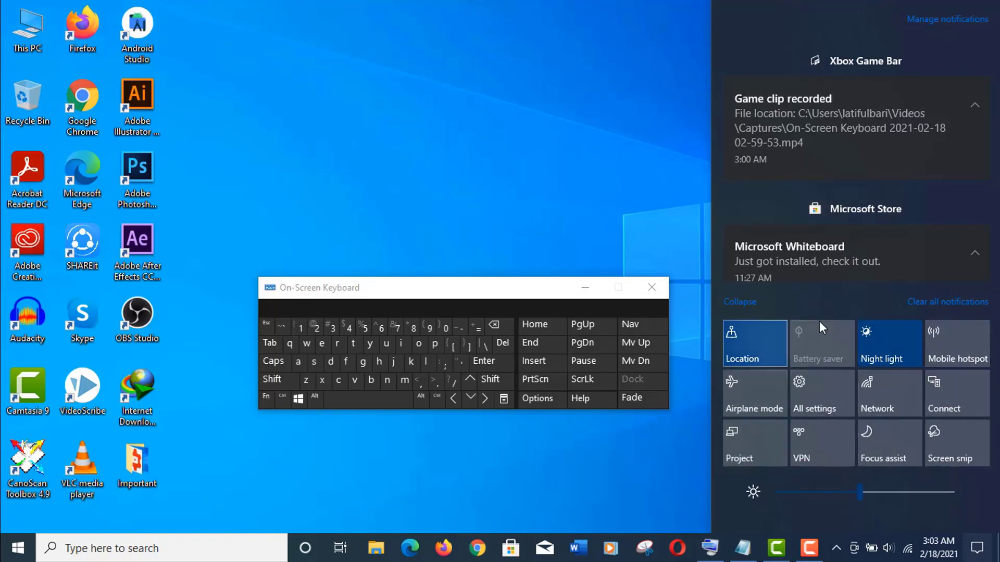
left_click(642, 133)
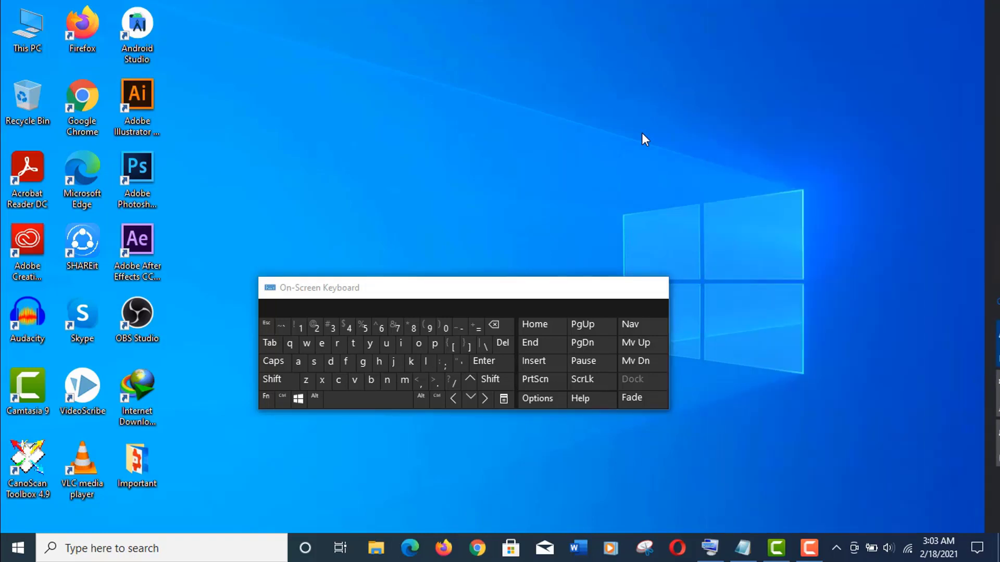
left_click_drag(400, 295, 488, 238)
left_click(386, 341)
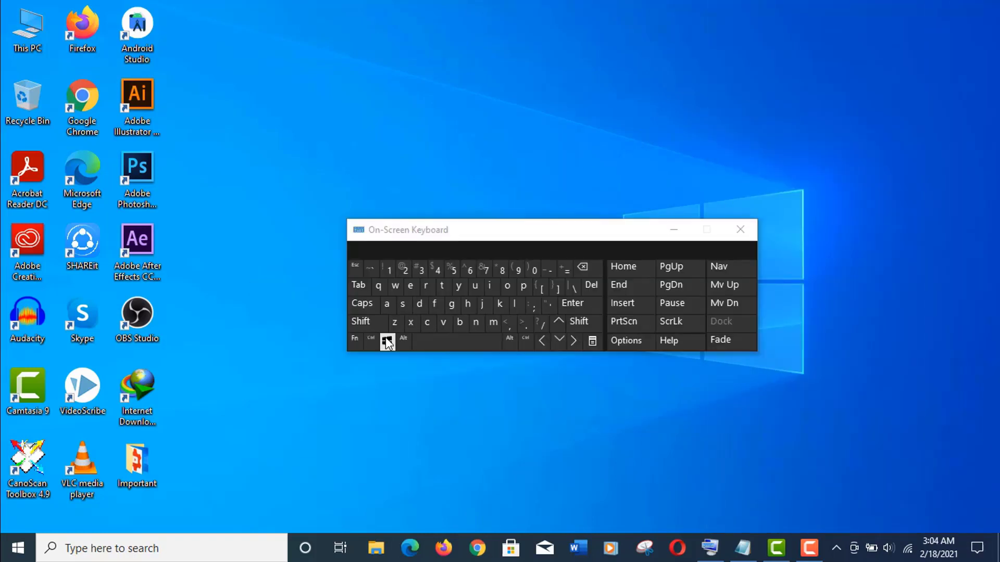
left_click(443, 323)
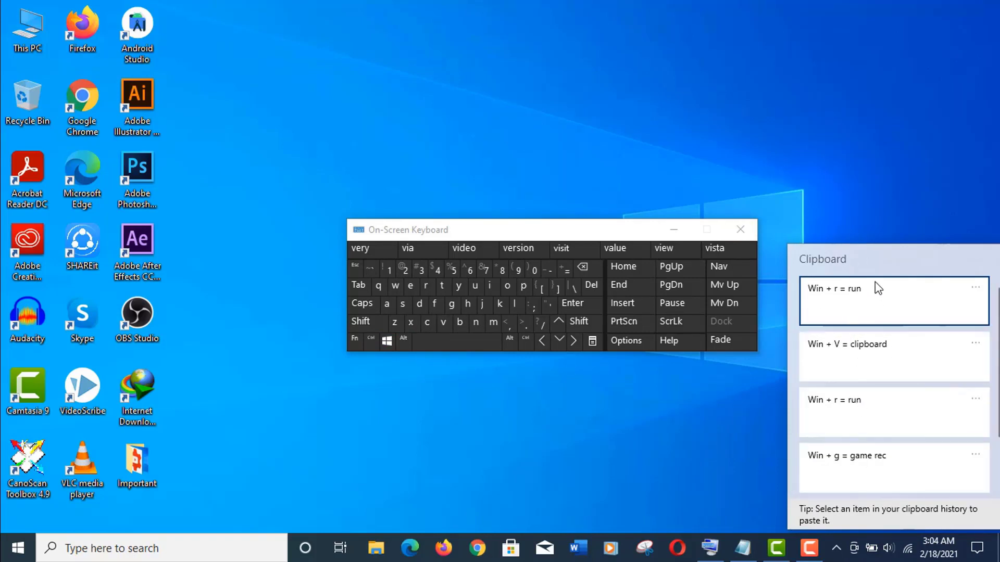
left_click(837, 203)
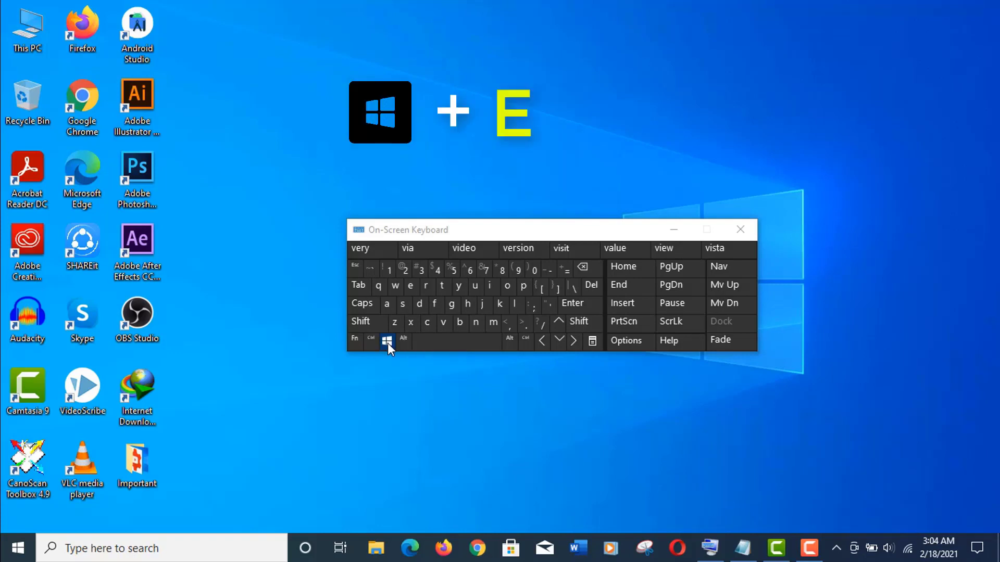
Step: Open File Explorer at This PC with Win+E, then shake the keyboard window to minimise Explorer
left_click(417, 289)
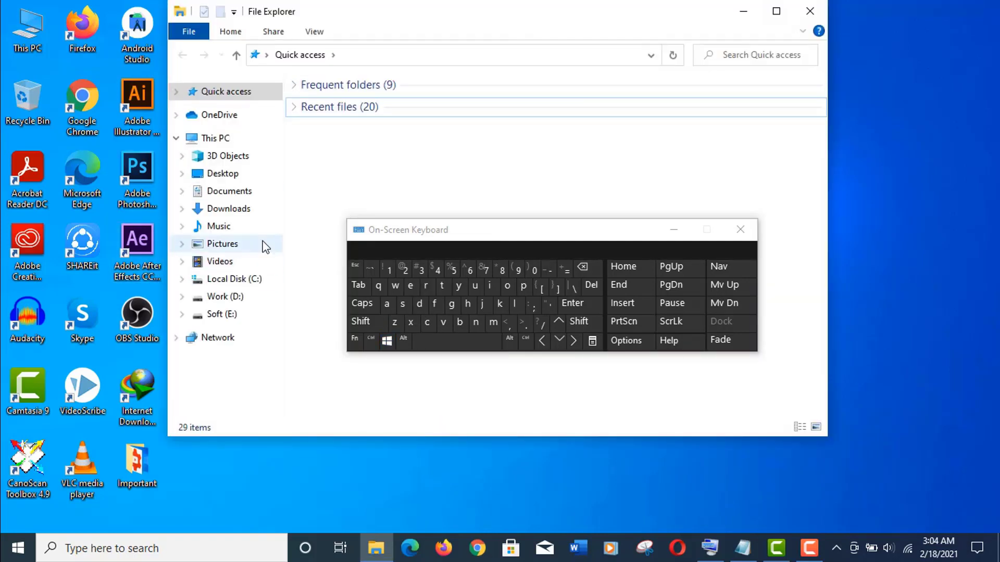
left_click(220, 140)
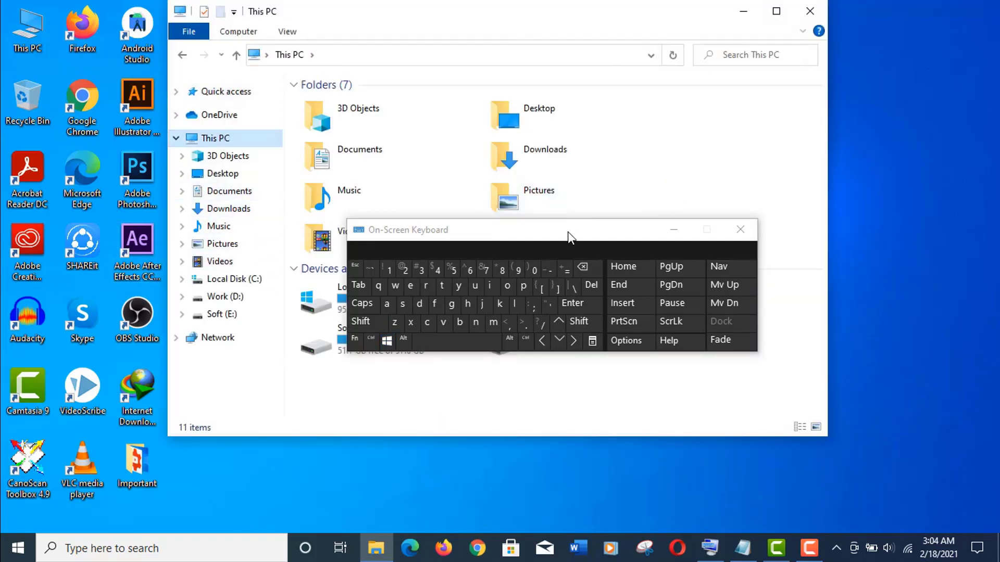
mouse_move(568, 232)
left_mouse_down()
mouse_move(874, 77)
mouse_move(923, 86)
left_mouse_up()
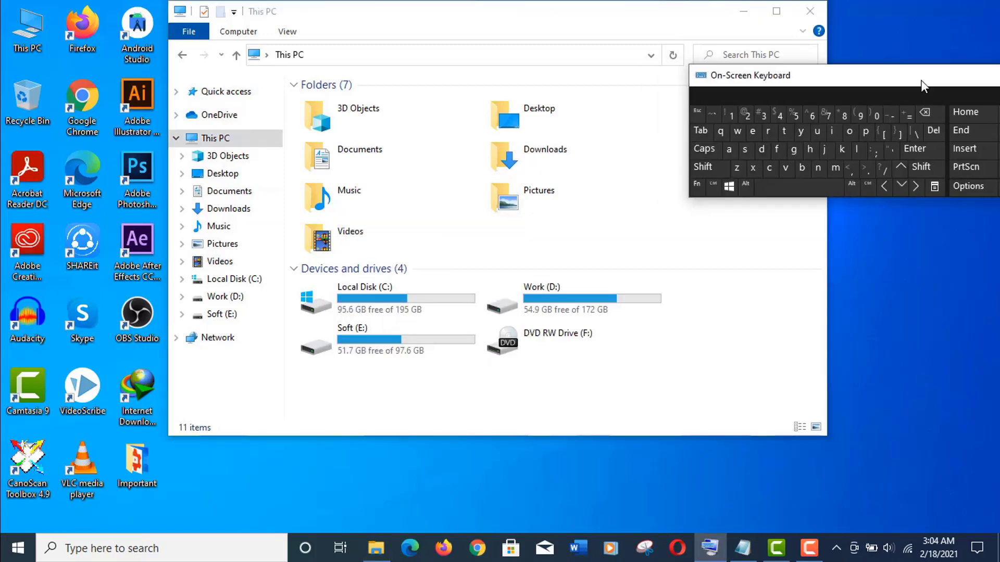
left_click_drag(922, 86, 585, 216)
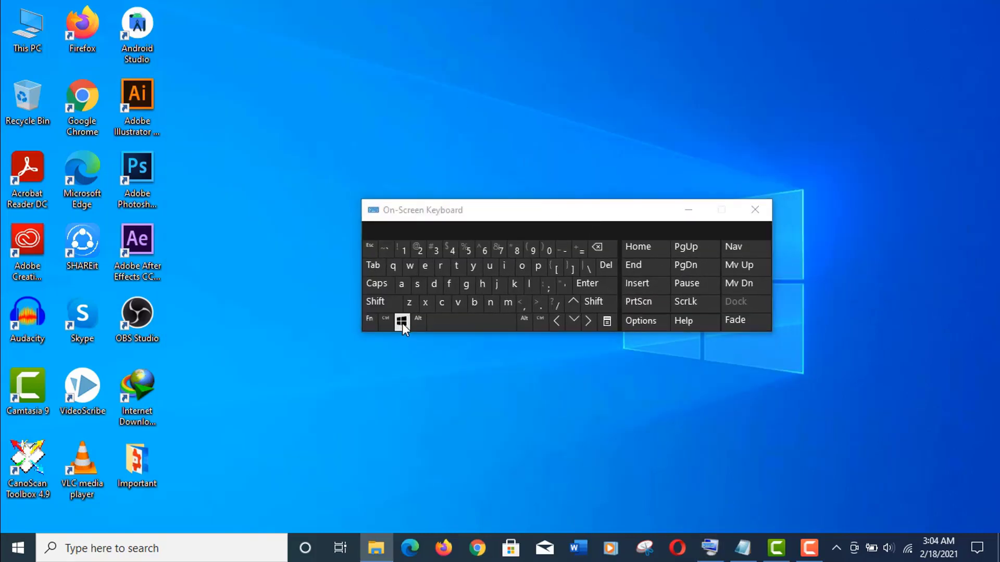
left_click(402, 323)
left_click(444, 272)
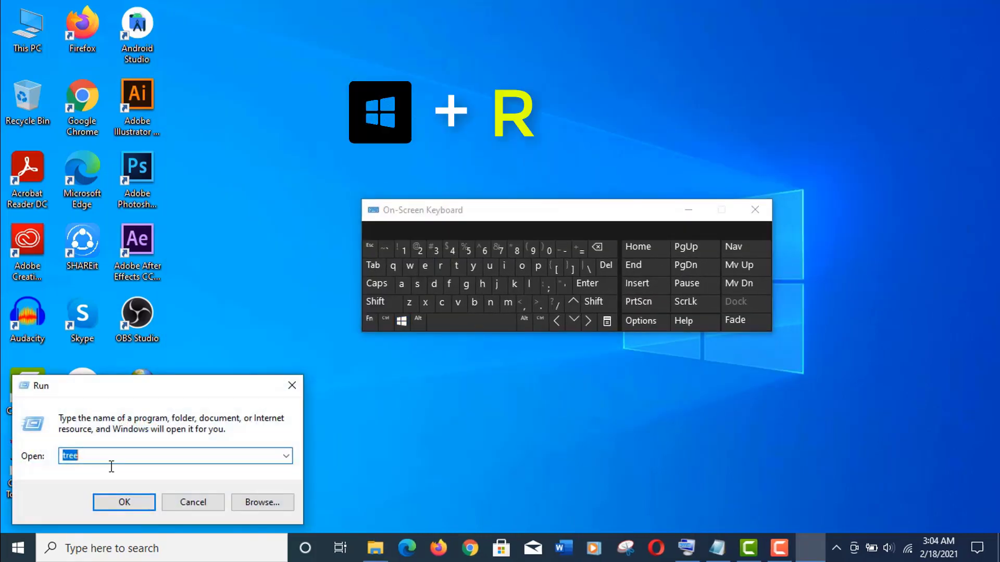
mouse_move(119, 391)
left_mouse_down()
mouse_move(155, 276)
mouse_move(142, 328)
left_mouse_up()
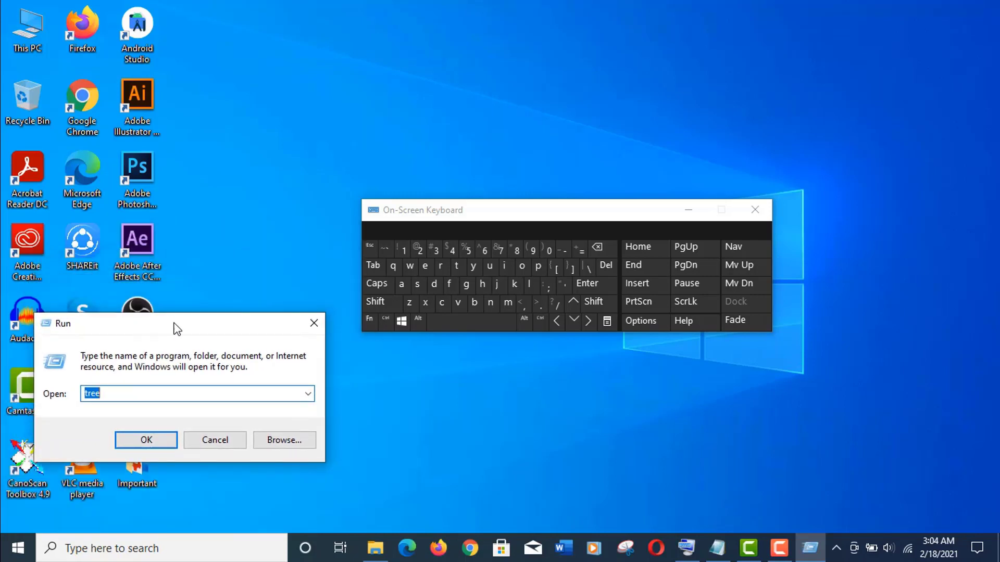
left_click(314, 323)
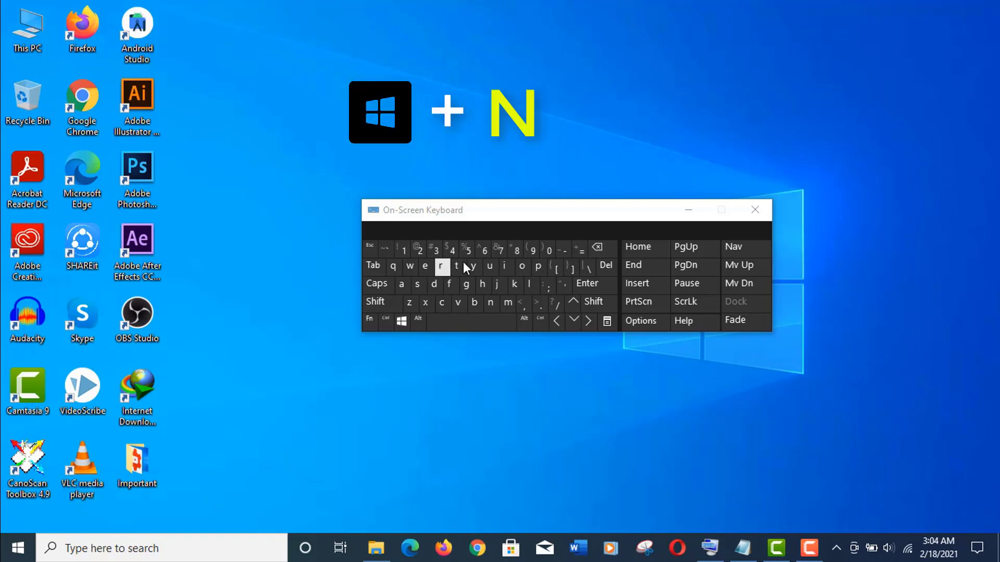
Step: Write a OneNote quick note reading 'You can save info', toggle full screen, then close it
key("super+n")
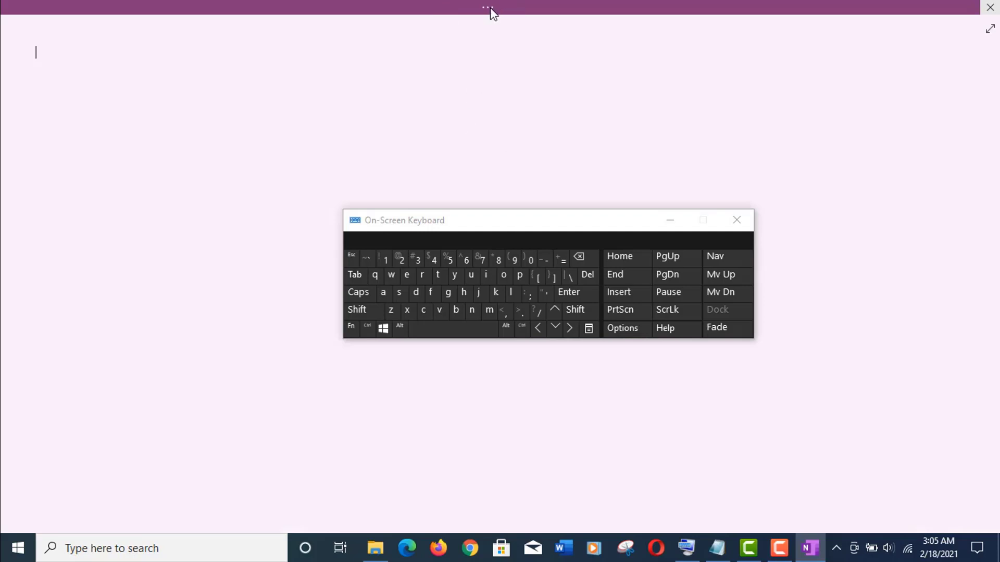
left_click(490, 7)
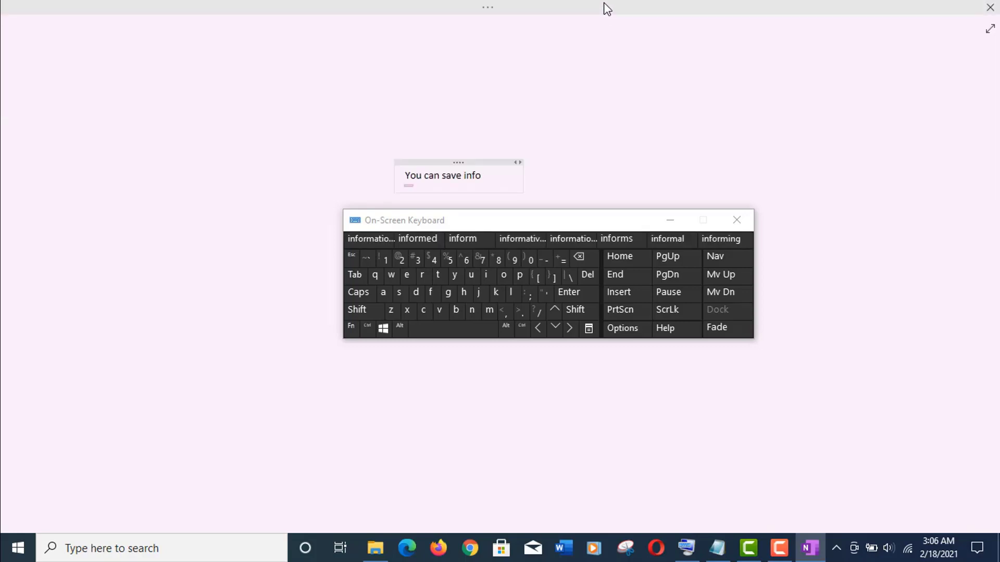
left_click(599, 7)
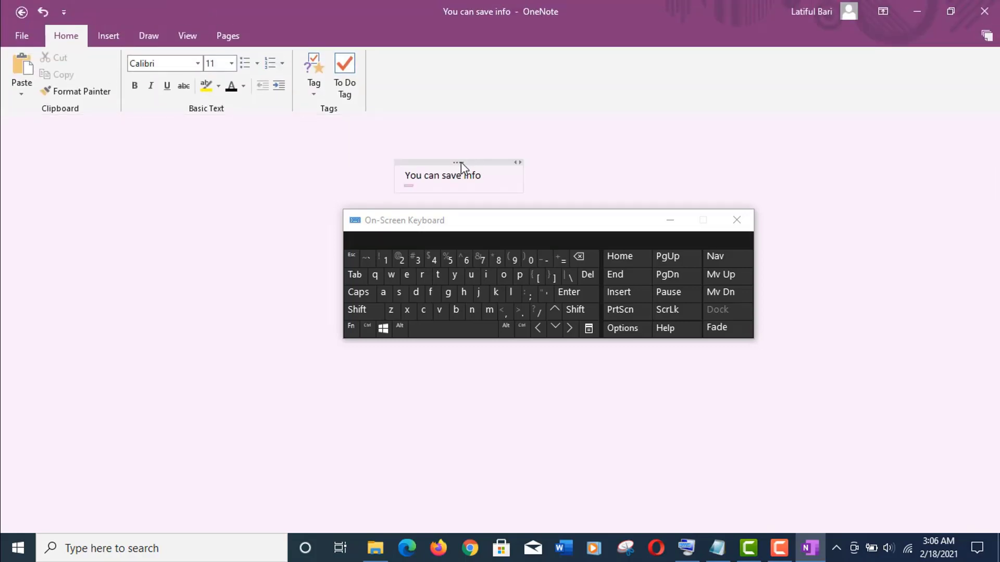
left_click(463, 160)
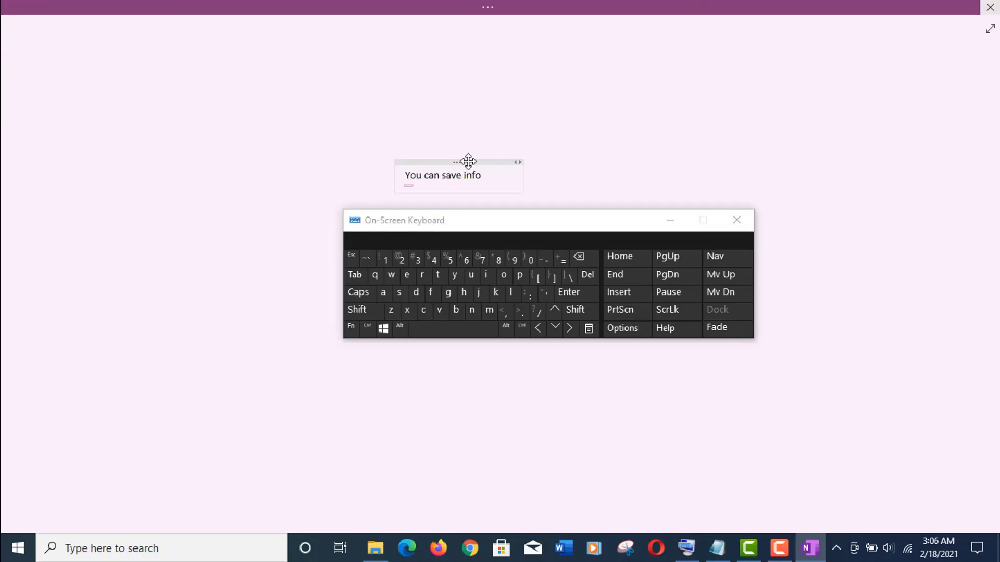
left_click(990, 7)
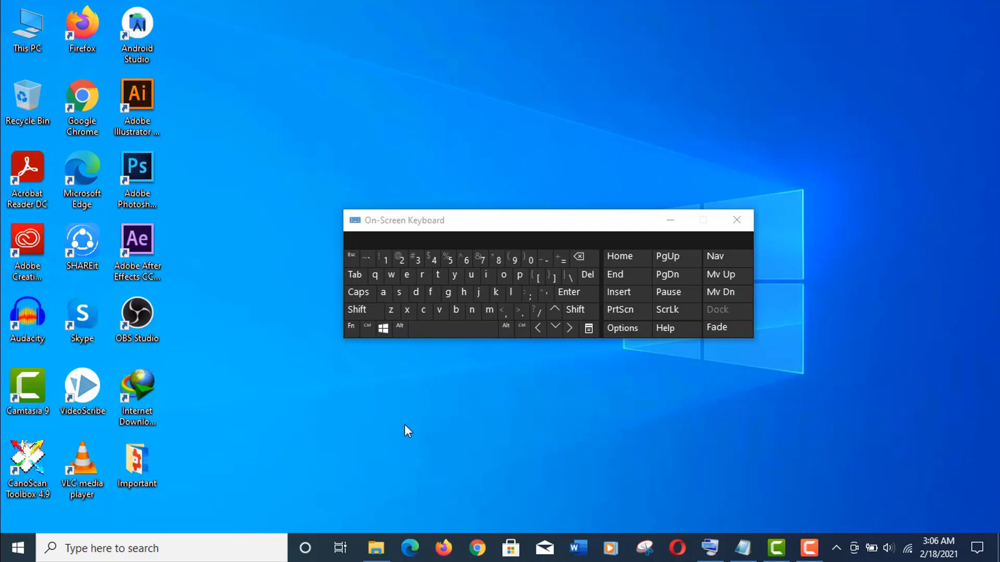
left_click(382, 329)
left_click(527, 296)
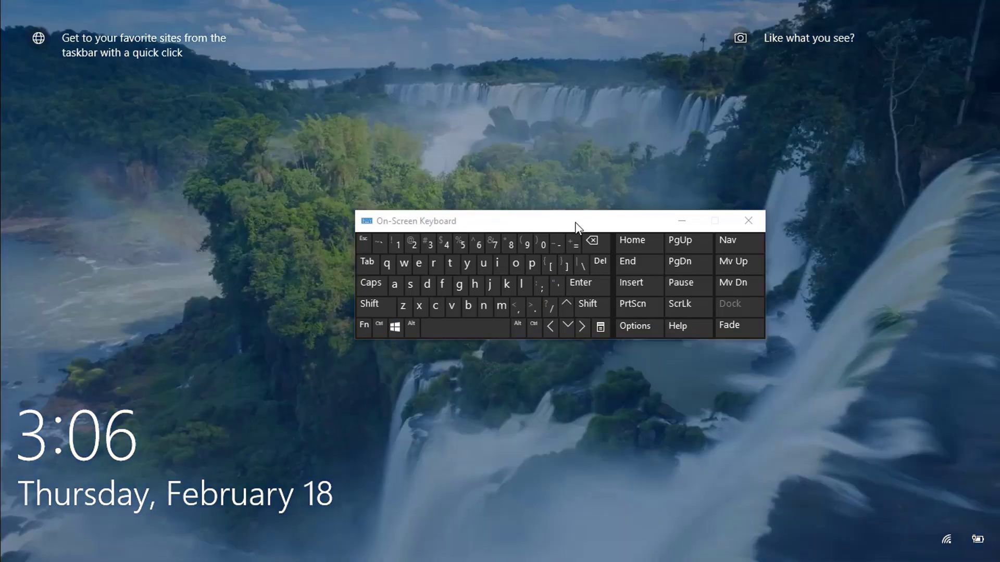
mouse_move(576, 223)
left_mouse_down()
mouse_move(511, 339)
mouse_move(525, 386)
left_mouse_up()
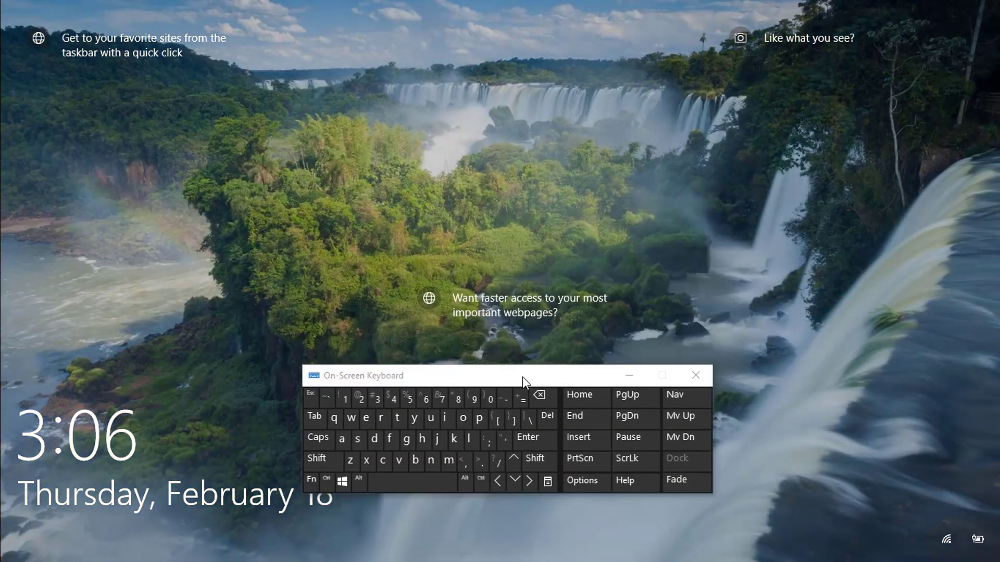
left_click(498, 253)
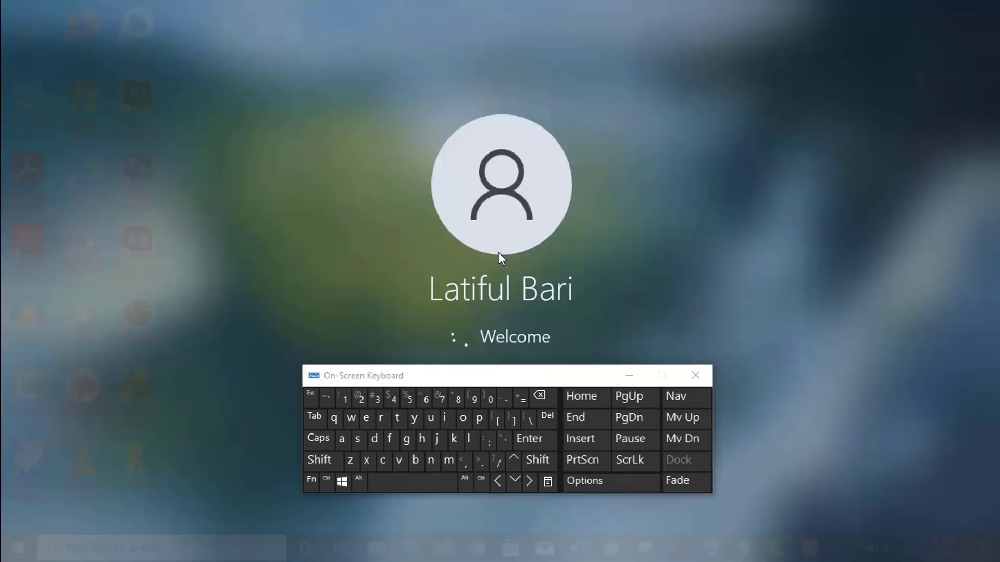
left_click_drag(460, 376, 494, 316)
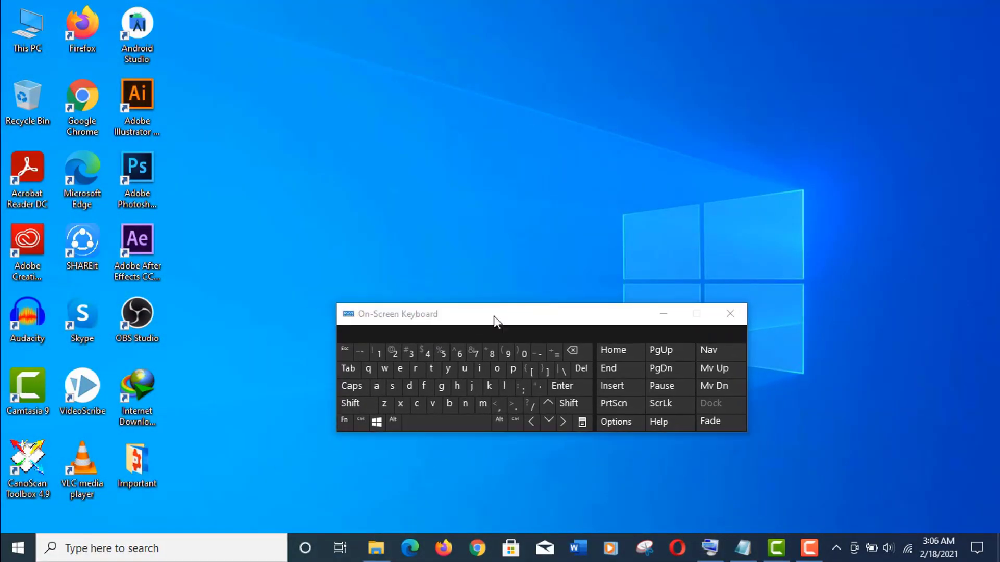